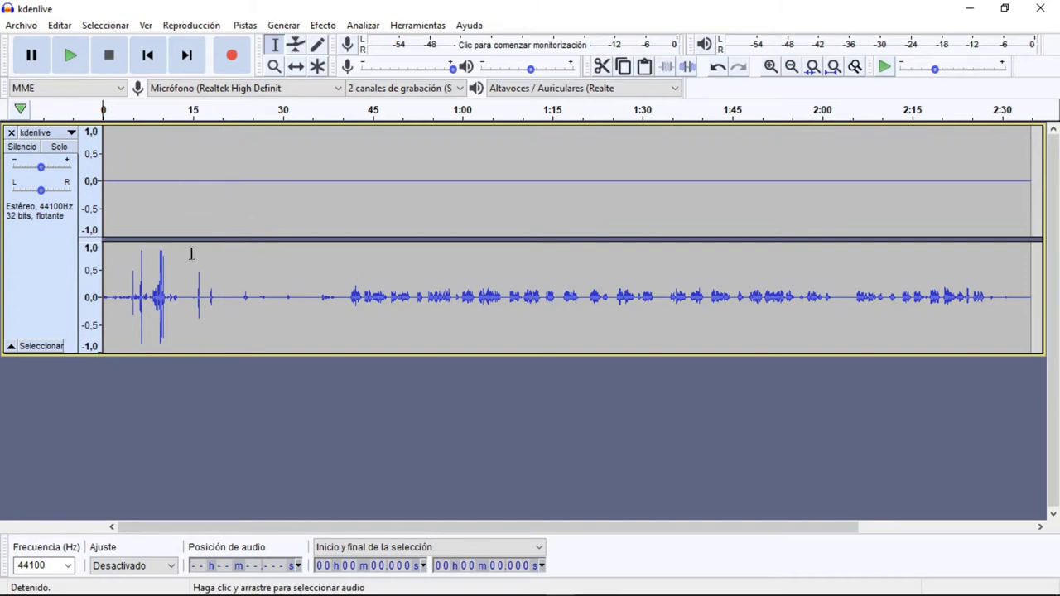
Normalize the whole kdenlive track to a peak amplitude of -1.0 dB with DC offset removal enabled
{"action": "scroll", "coordinate": [494, 303], "scroll_direction": "up", "scroll_amount": 7}
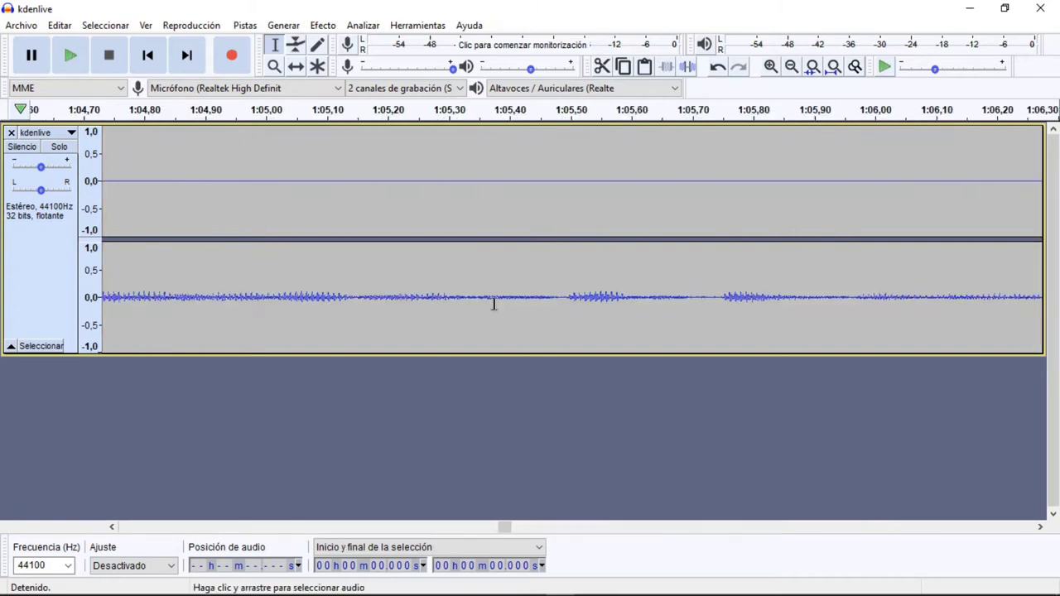
{"action": "scroll", "coordinate": [493, 303], "scroll_direction": "up", "scroll_amount": 6}
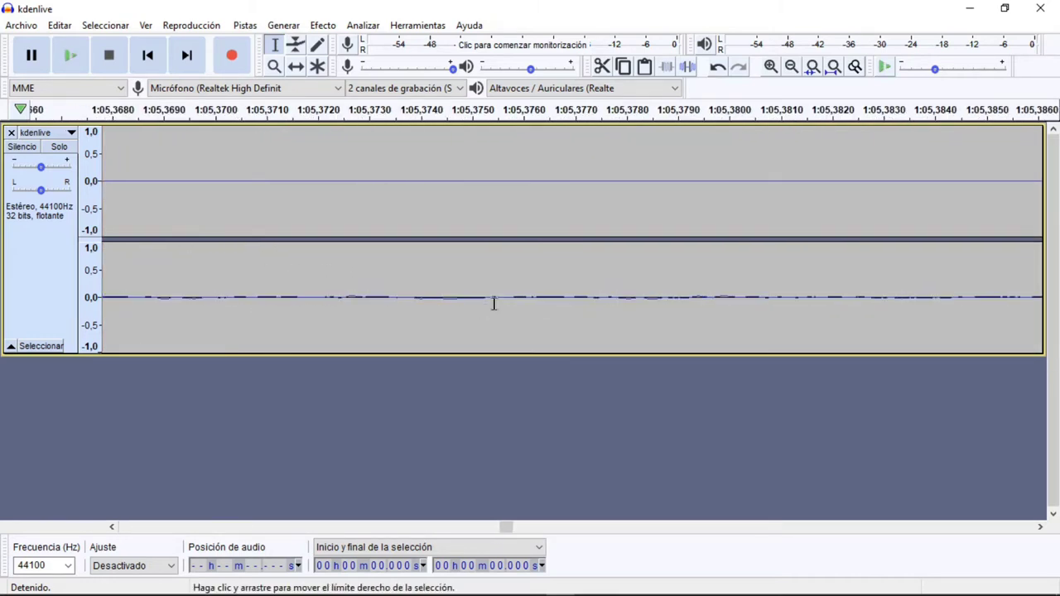
{"action": "scroll", "coordinate": [494, 304], "scroll_direction": "down", "scroll_amount": 10}
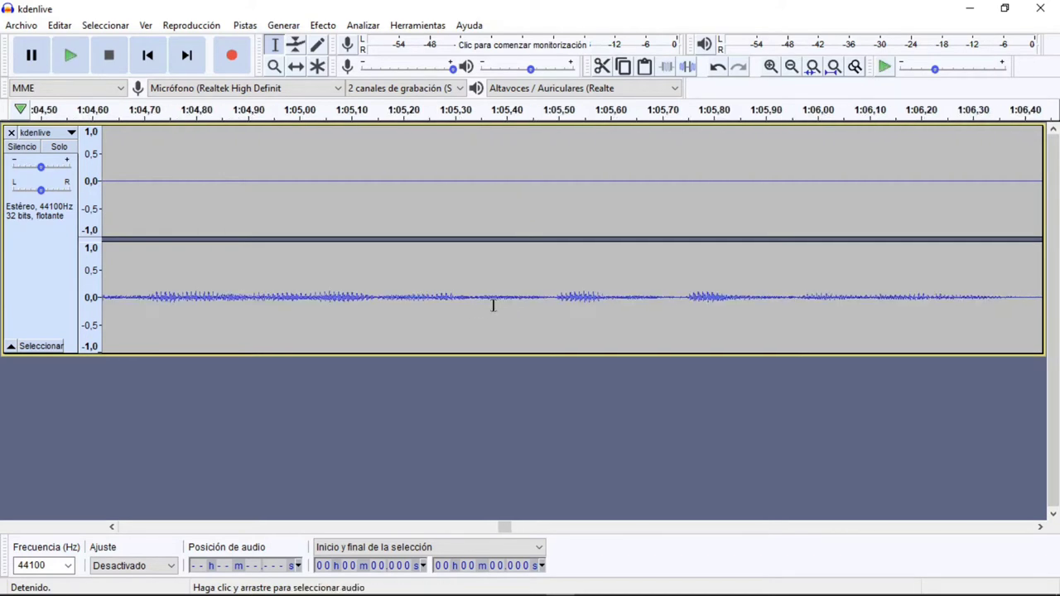
{"action": "scroll", "coordinate": [474, 312], "scroll_direction": "down", "scroll_amount": 1}
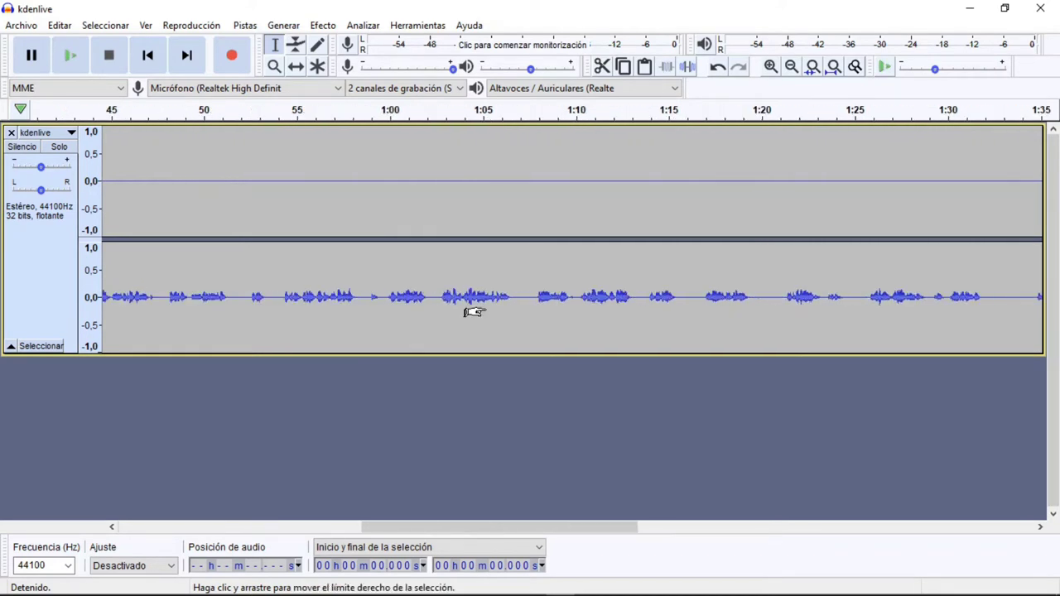
{"action": "left_click", "coordinate": [33, 350]}
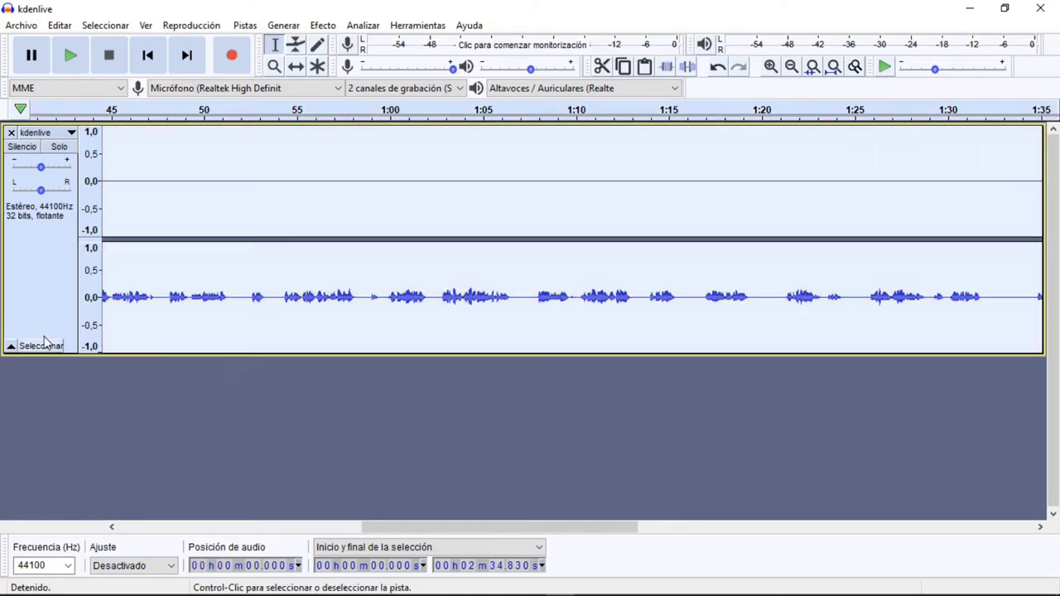
{"action": "left_click", "coordinate": [322, 25]}
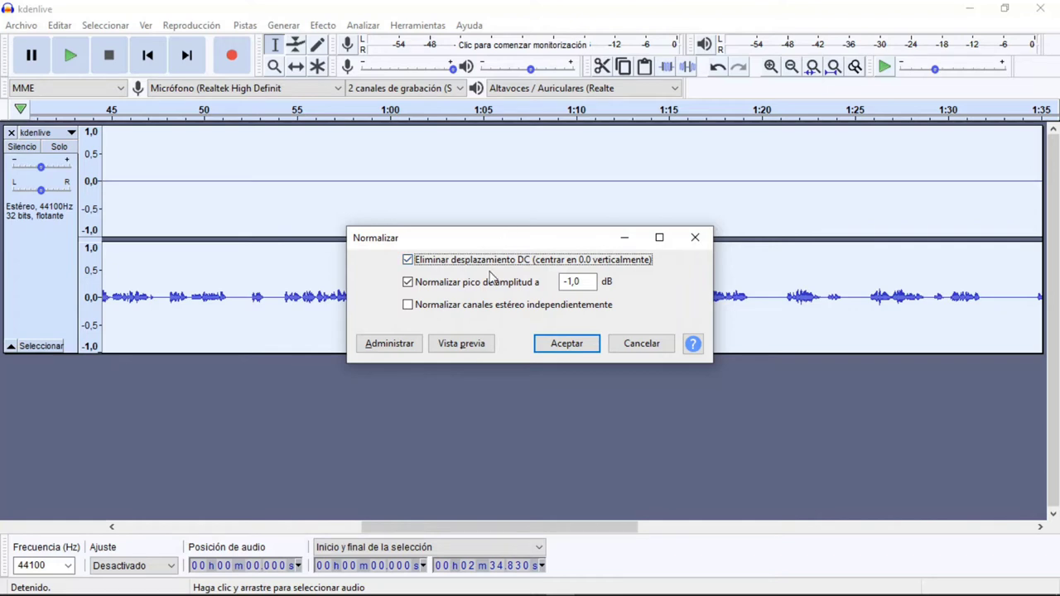
{"action": "key", "text": "Return"}
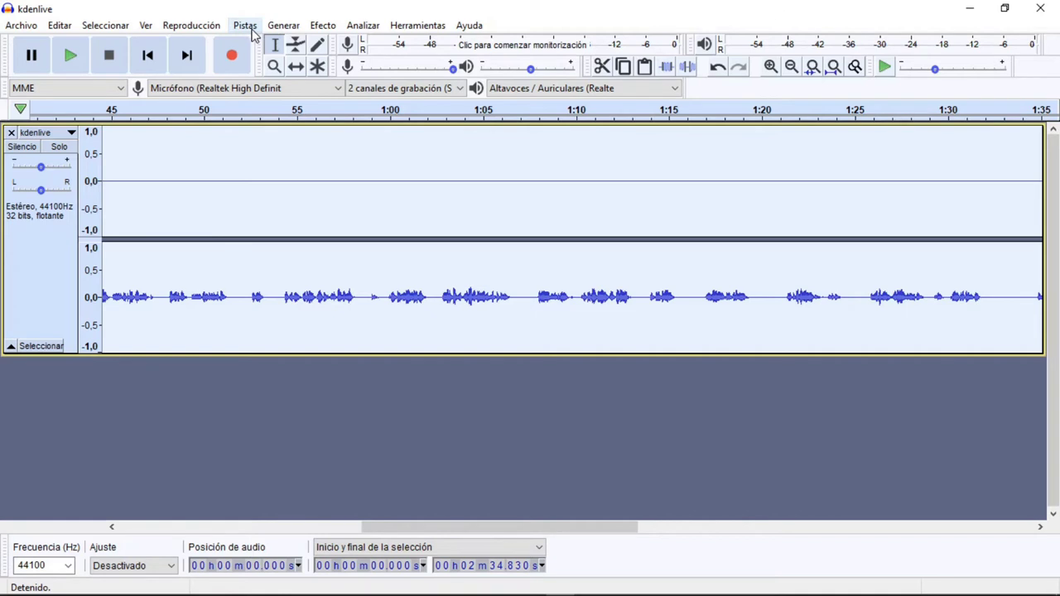
Apply the graphic equalizer to the whole track using the factory preset "Atenuación progresiva para locuciones"
{"action": "left_click", "coordinate": [317, 30]}
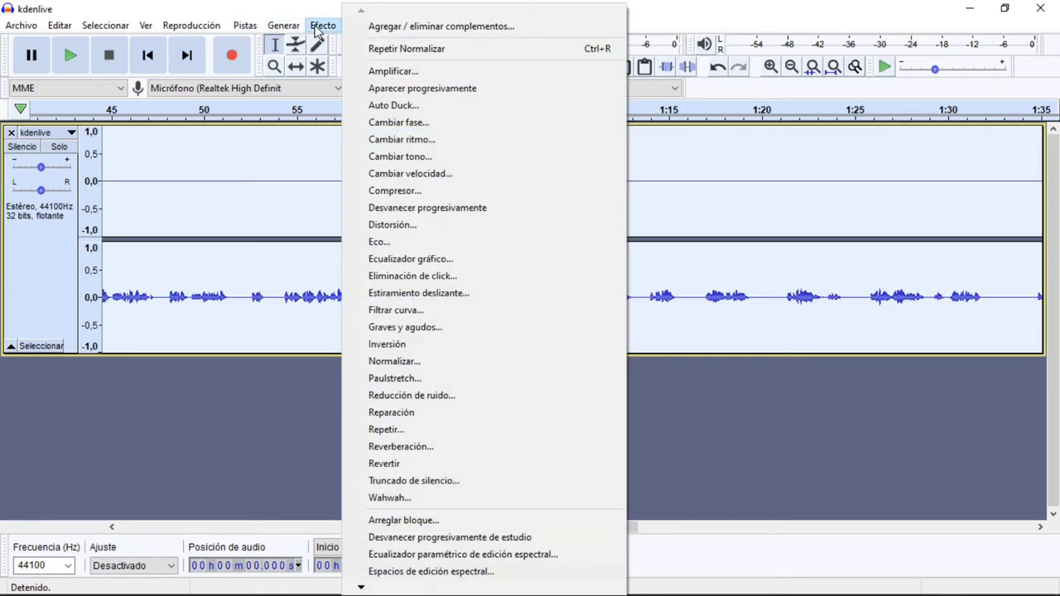
{"action": "left_click", "coordinate": [454, 261]}
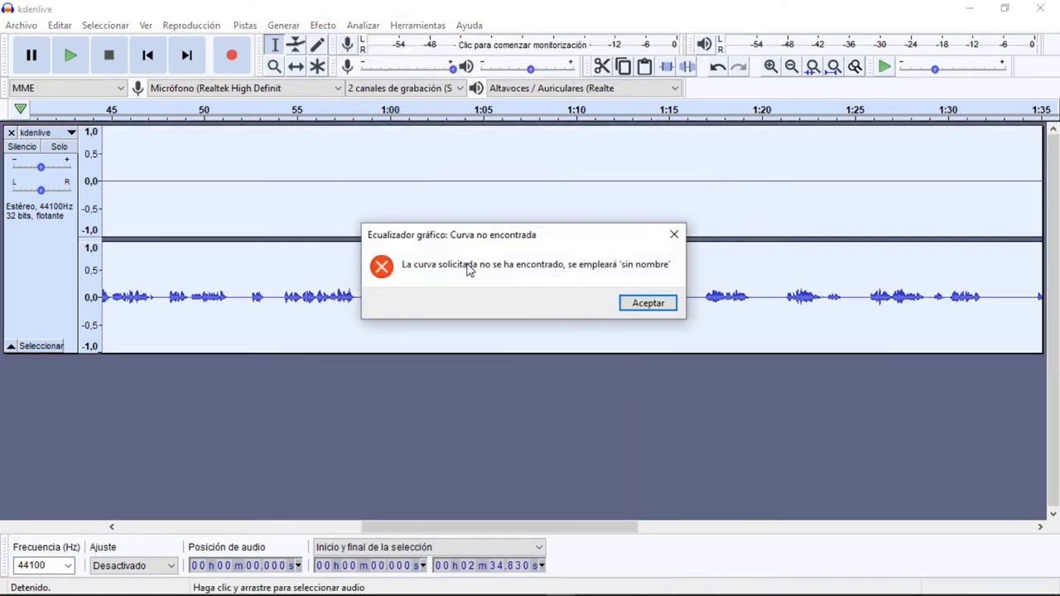
{"action": "left_click", "coordinate": [648, 303]}
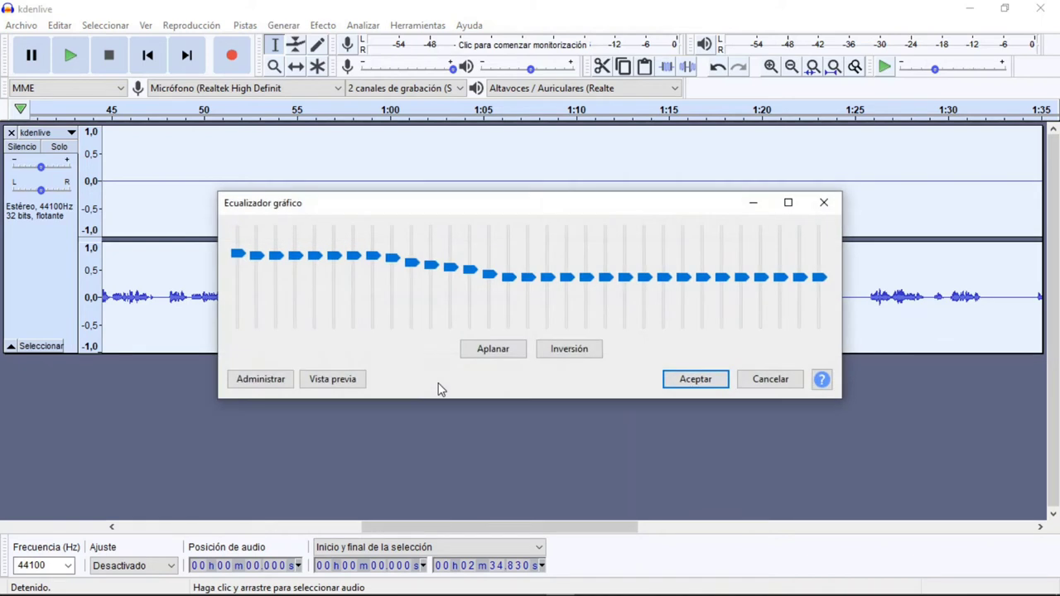
{"action": "left_click", "coordinate": [282, 384]}
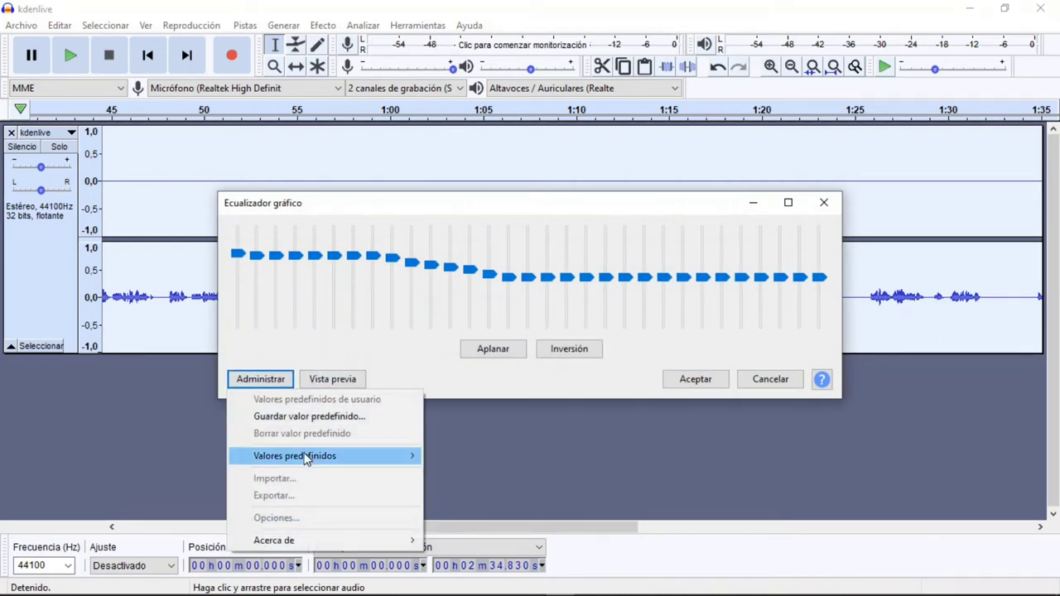
{"action": "mouse_move", "coordinate": [307, 456]}
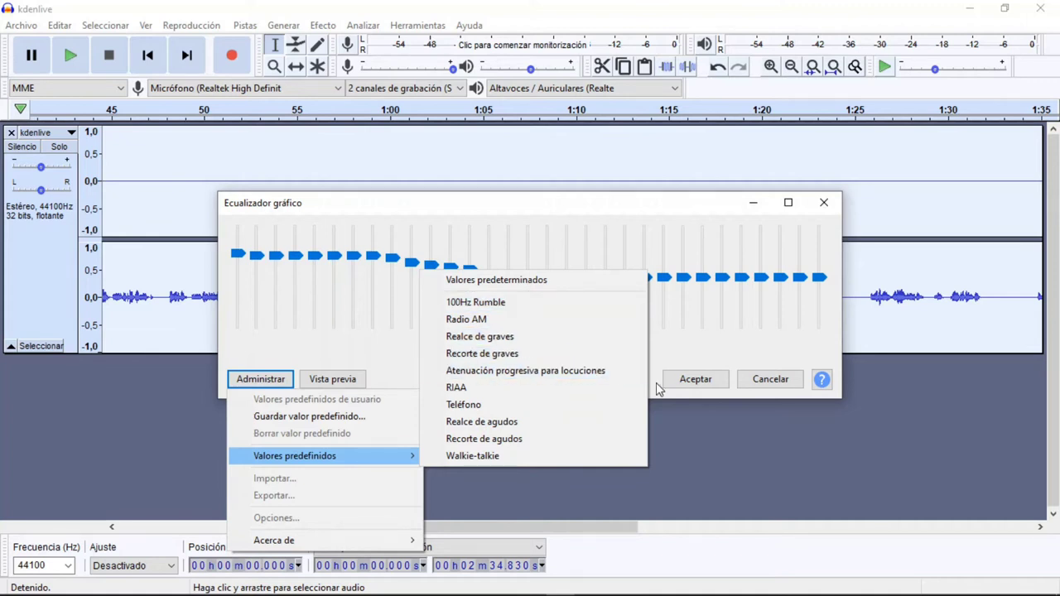
{"action": "left_click", "coordinate": [568, 371]}
{"action": "left_click", "coordinate": [694, 379]}
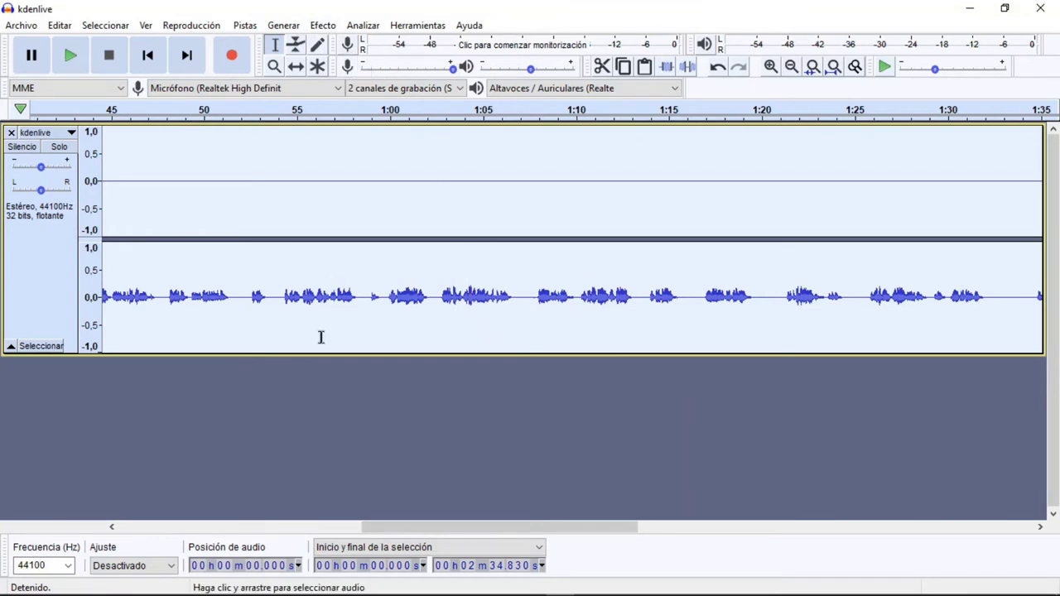
Apply the Limiter to the whole track with type Límite fuerte, limit -3.00 dB, hold 10 ms and no make-up gain
{"action": "left_click_drag", "start_coordinate": [310, 530], "coordinate": [161, 532]}
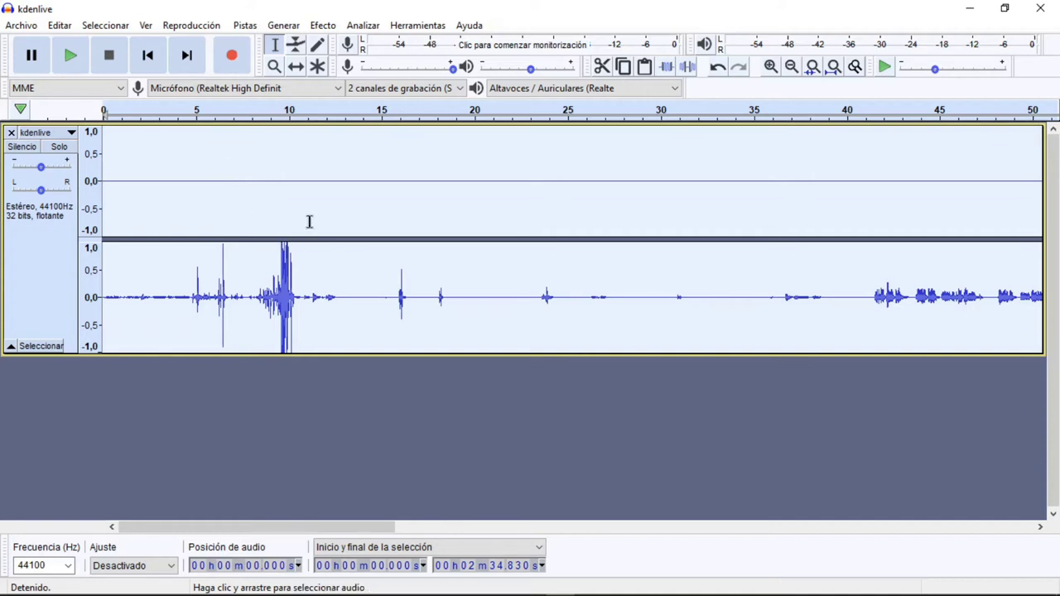
{"action": "left_click", "coordinate": [323, 25]}
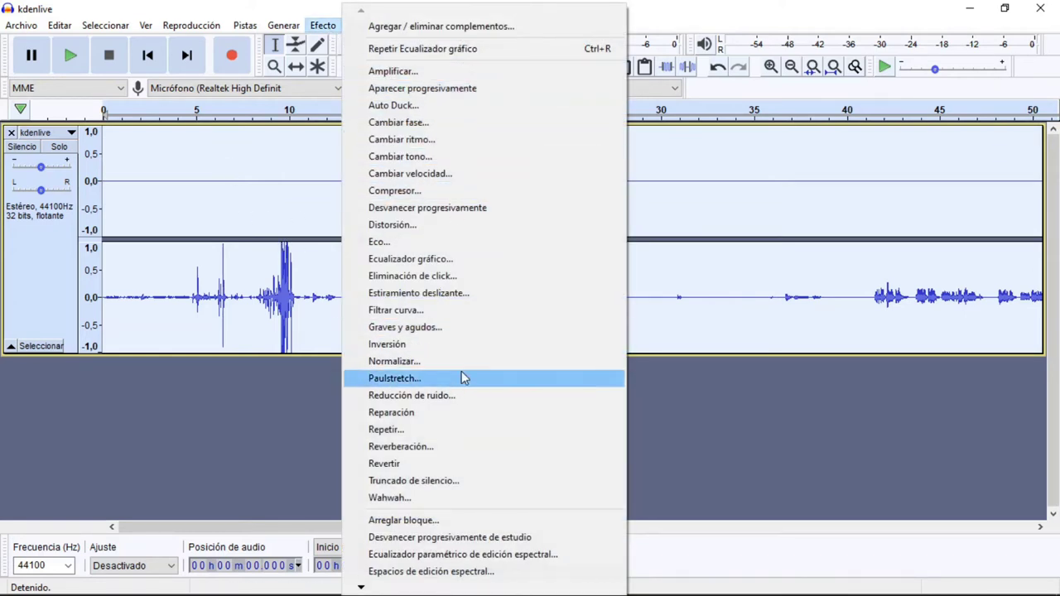
{"action": "left_click", "coordinate": [489, 336]}
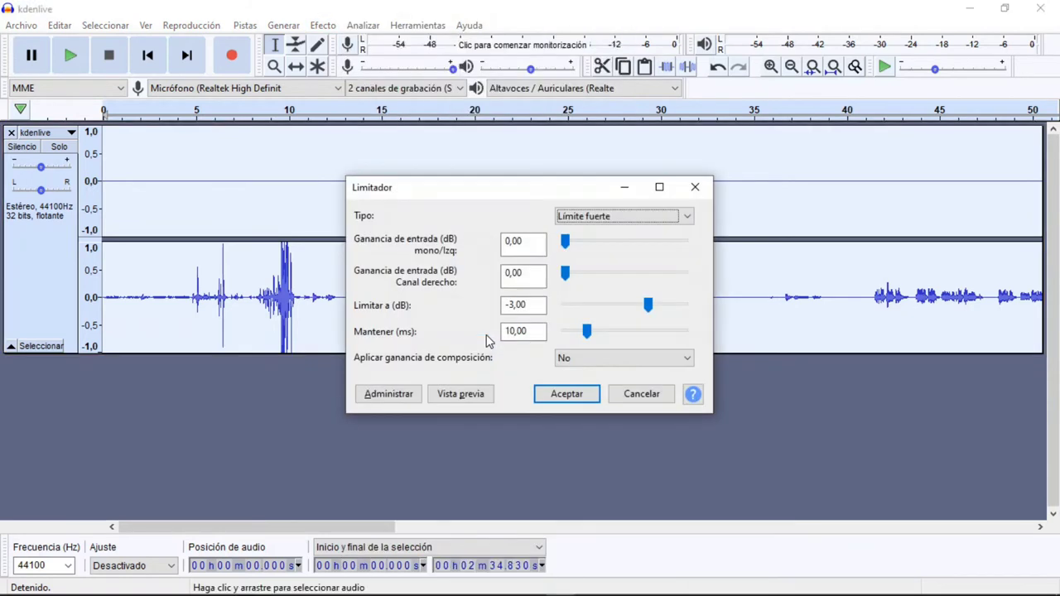
{"action": "left_click", "coordinate": [684, 218]}
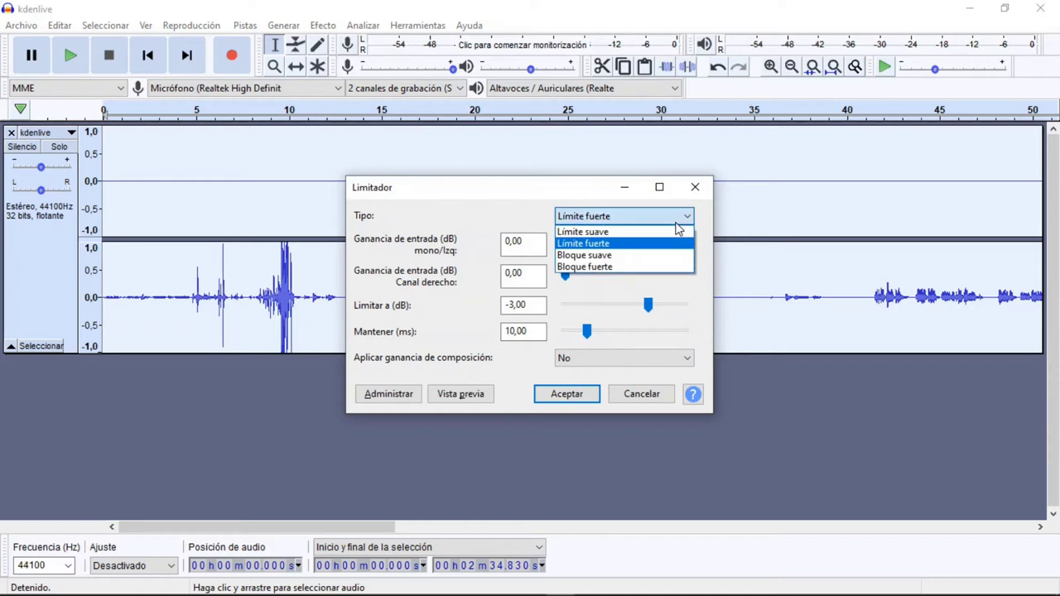
{"action": "left_click", "coordinate": [660, 244]}
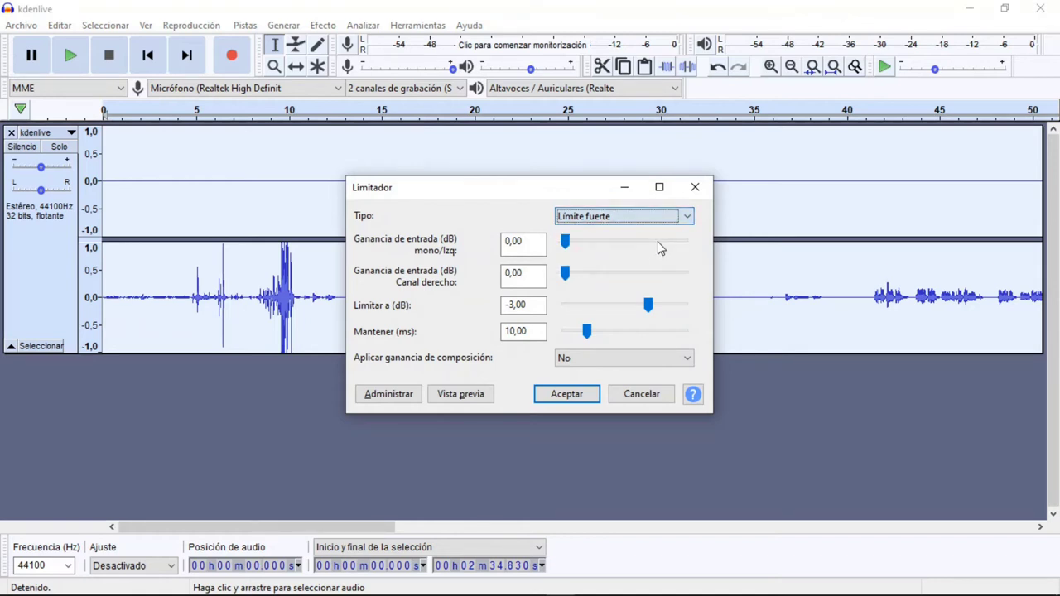
{"action": "left_click", "coordinate": [562, 392]}
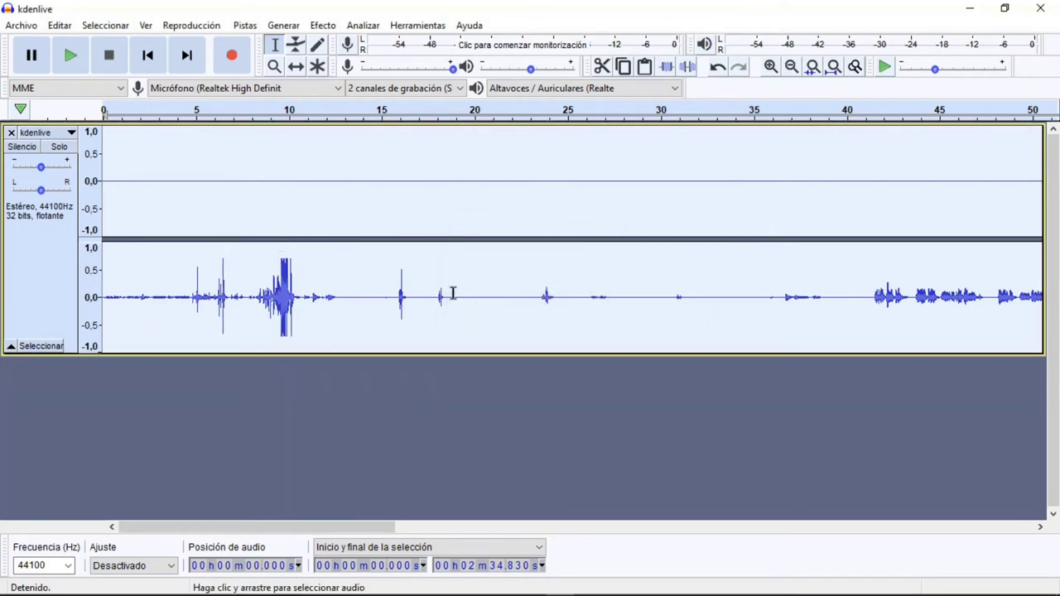
Capture a noise profile from the quiet gap between speech, from about 43.07 s to 43.66 s
{"action": "left_click", "coordinate": [323, 26]}
{"action": "left_click", "coordinate": [328, 27]}
{"action": "left_click", "coordinate": [274, 66]}
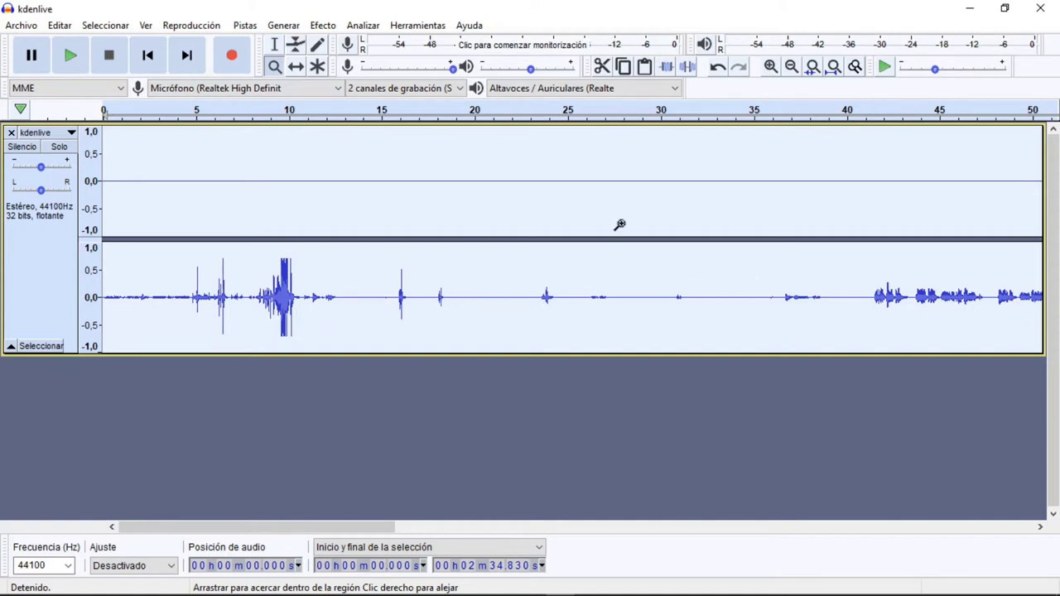
{"action": "left_click", "coordinate": [903, 300]}
{"action": "left_click", "coordinate": [903, 300]}
{"action": "left_click", "coordinate": [902, 300]}
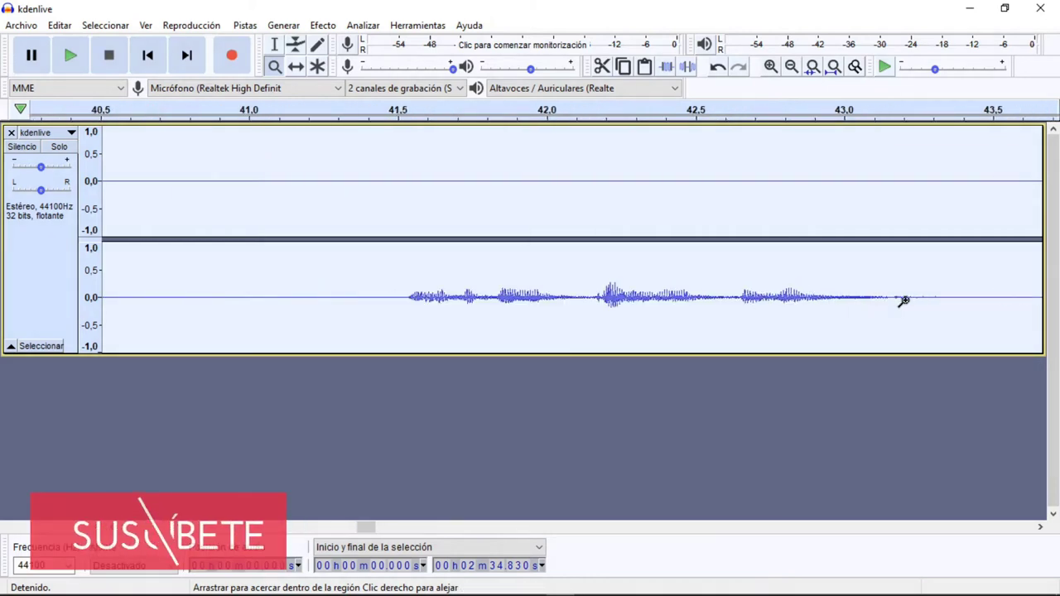
{"action": "left_click", "coordinate": [903, 300]}
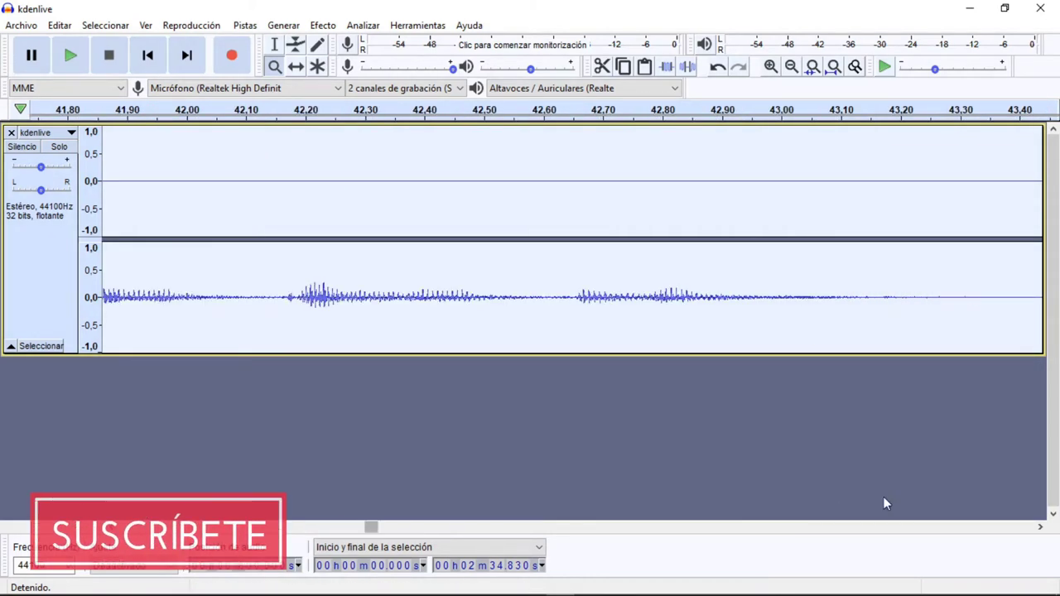
{"action": "left_click", "coordinate": [1041, 528]}
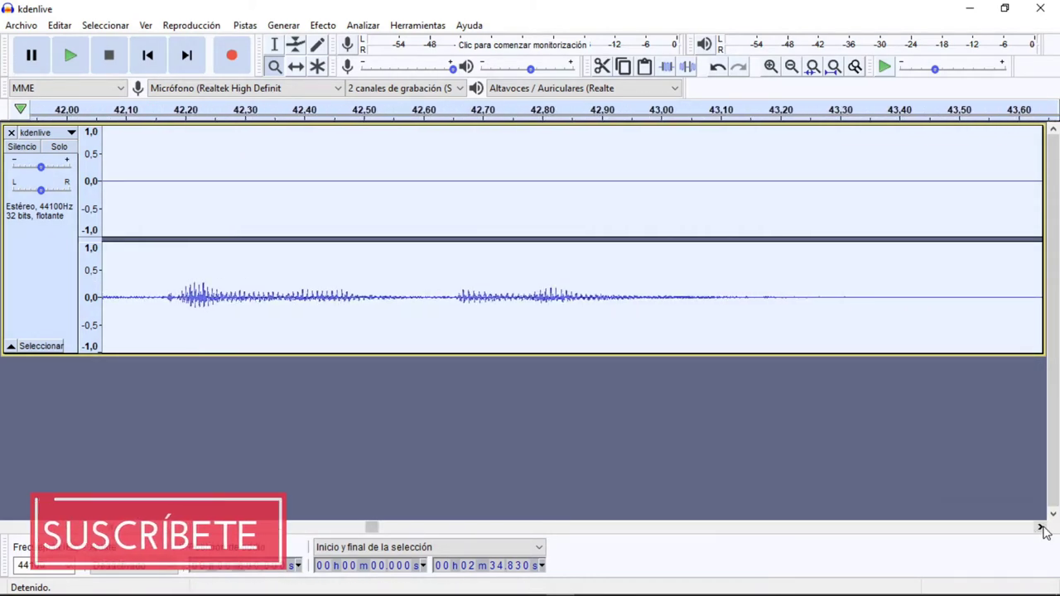
{"action": "left_click", "coordinate": [1043, 528]}
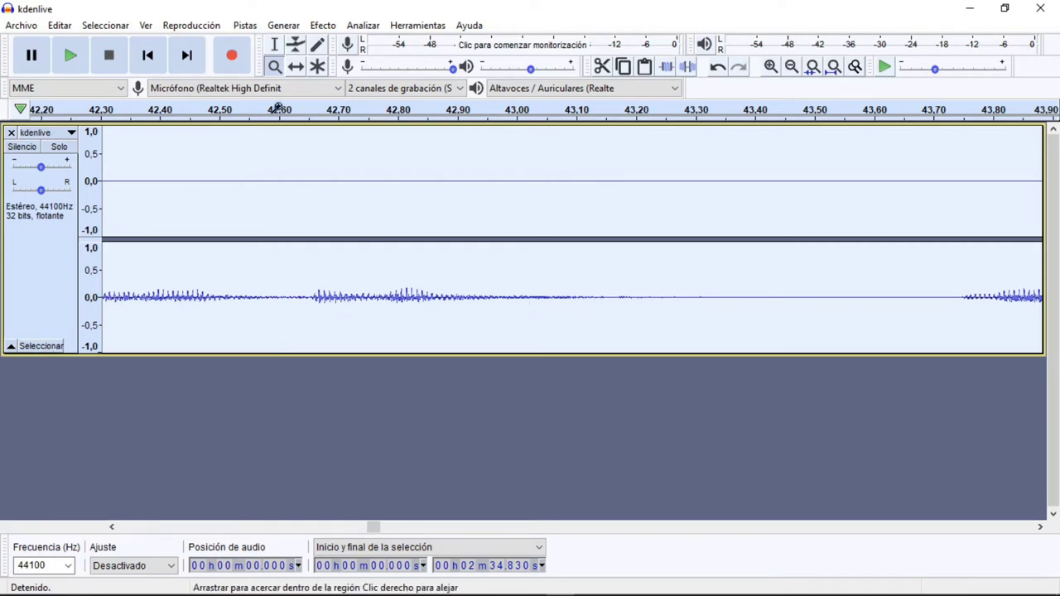
{"action": "left_click", "coordinate": [323, 25]}
{"action": "left_click", "coordinate": [206, 138]}
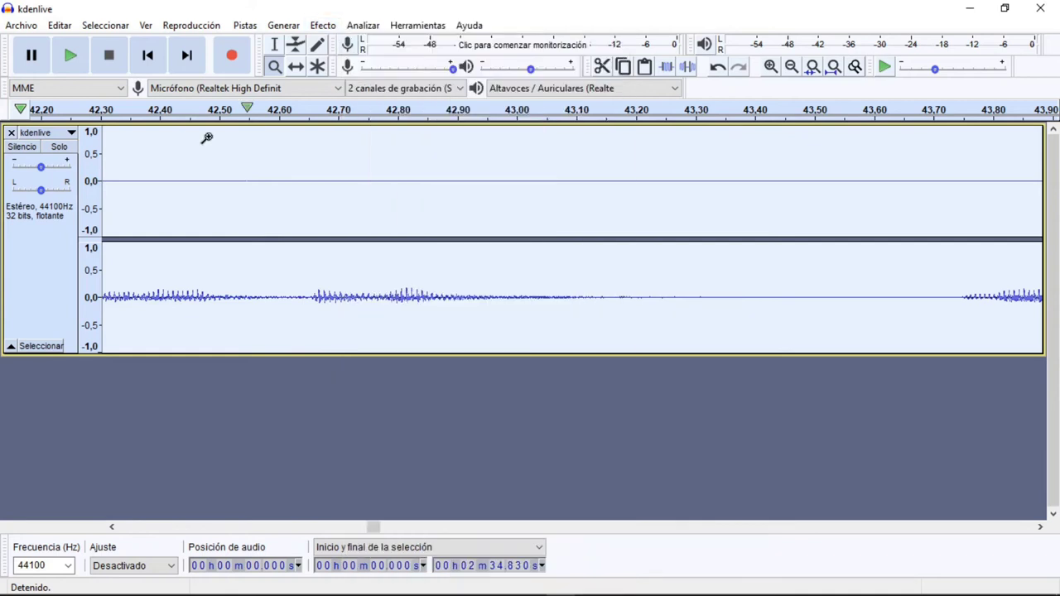
{"action": "left_click", "coordinate": [275, 48]}
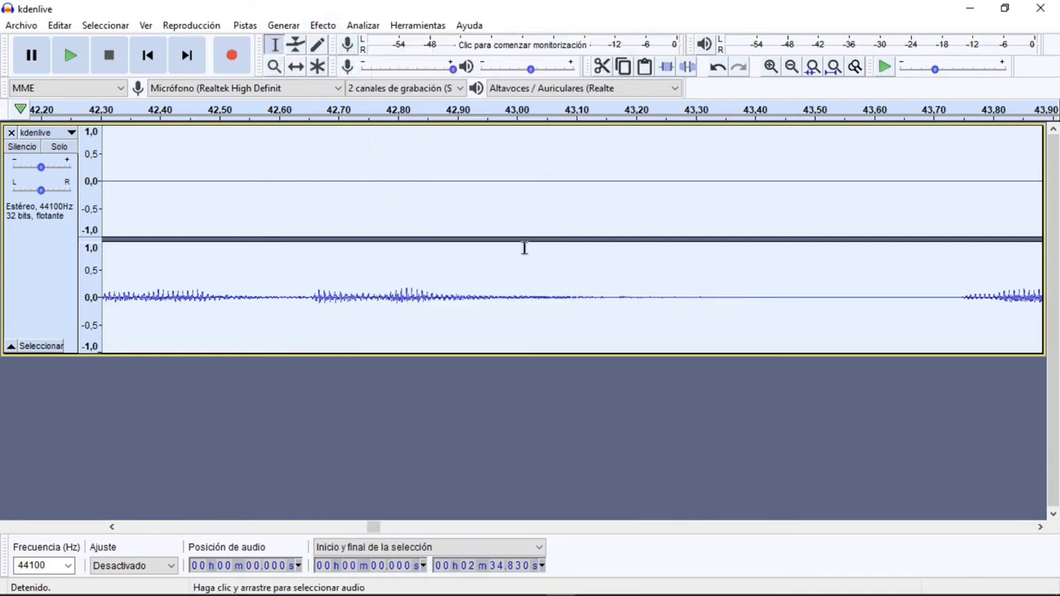
{"action": "left_click", "coordinate": [577, 296]}
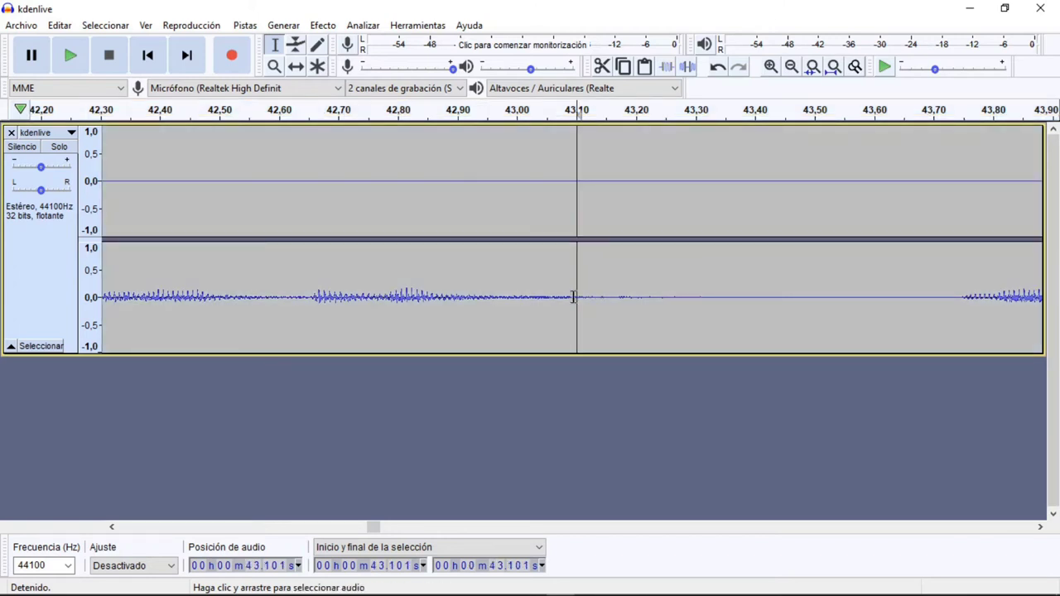
{"action": "left_click_drag", "start_coordinate": [559, 299], "coordinate": [904, 312]}
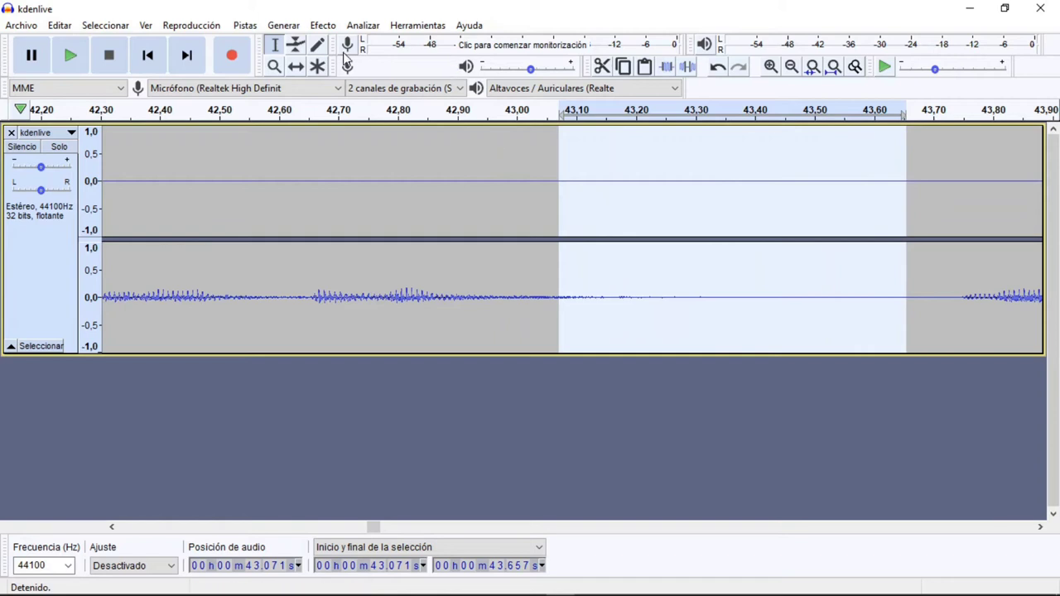
{"action": "left_click", "coordinate": [318, 24]}
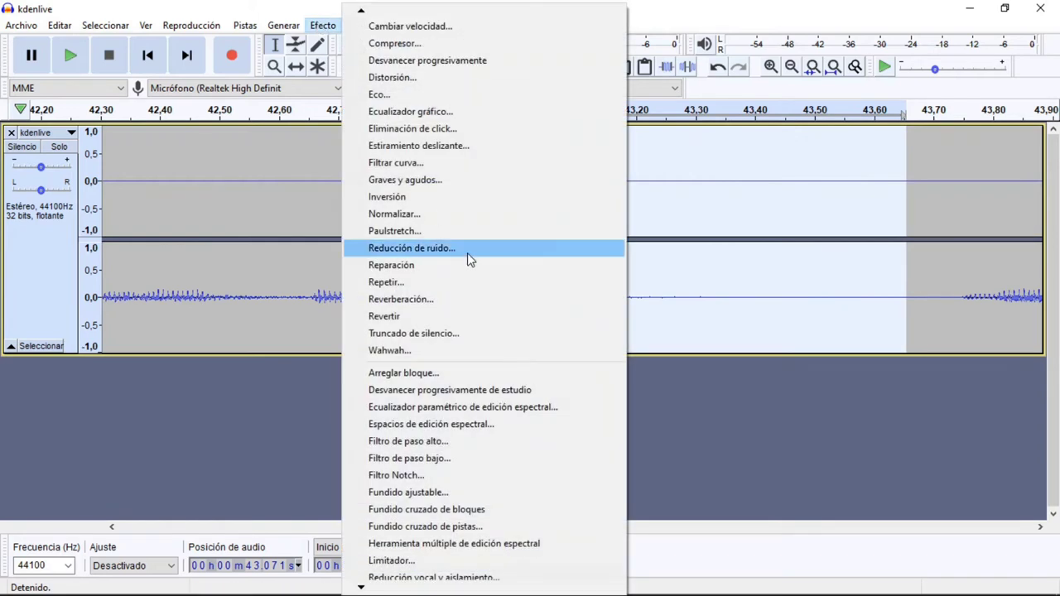
{"action": "left_click", "coordinate": [466, 248]}
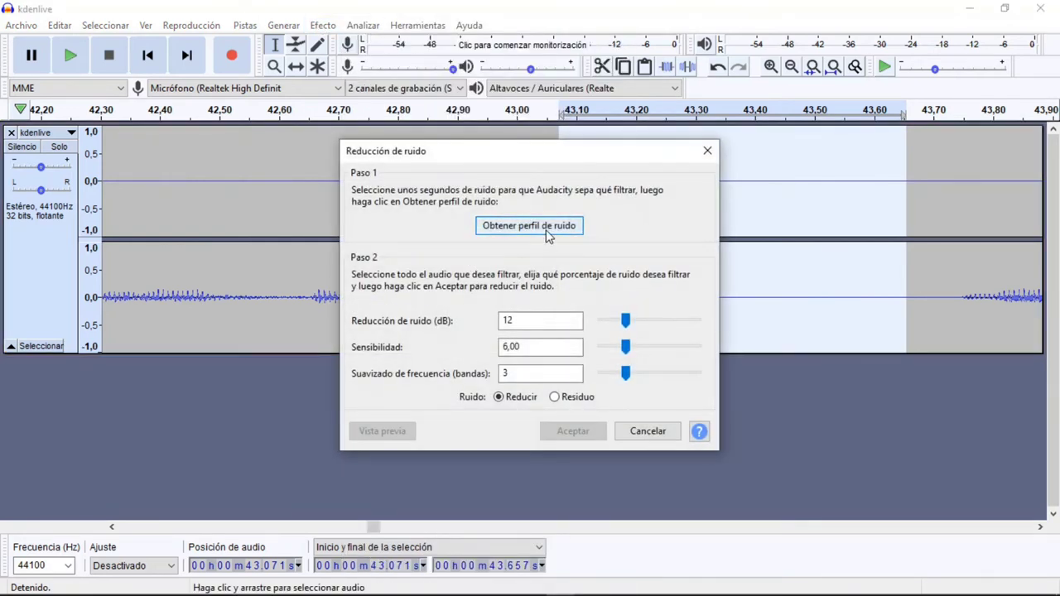
{"action": "left_click", "coordinate": [546, 234]}
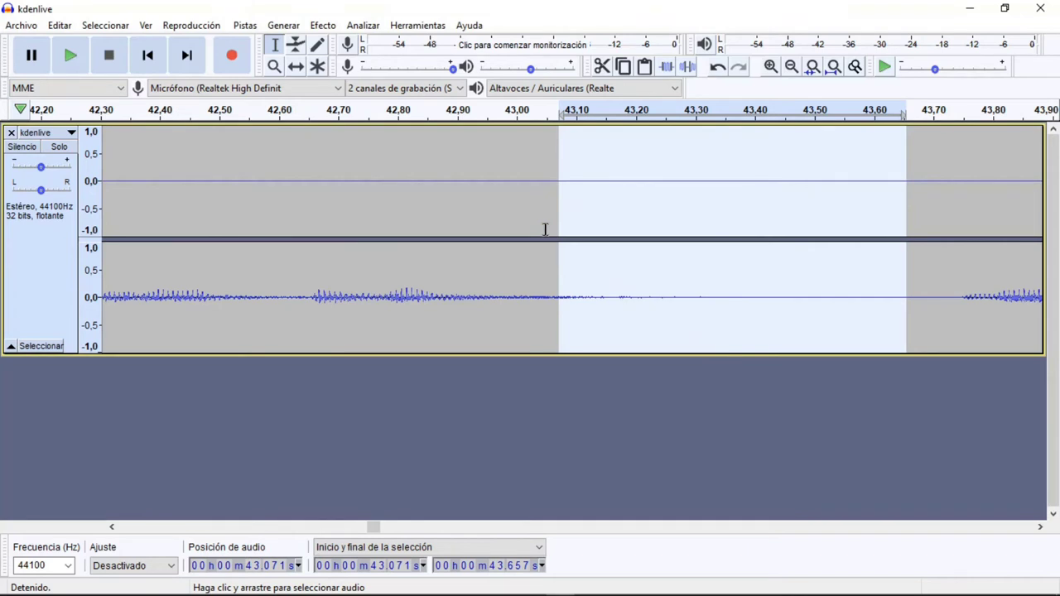
Apply noise reduction to the whole track with 12 dB reduction, sensitivity 6.00 and 3 frequency smoothing bands
{"action": "left_click", "coordinate": [48, 346]}
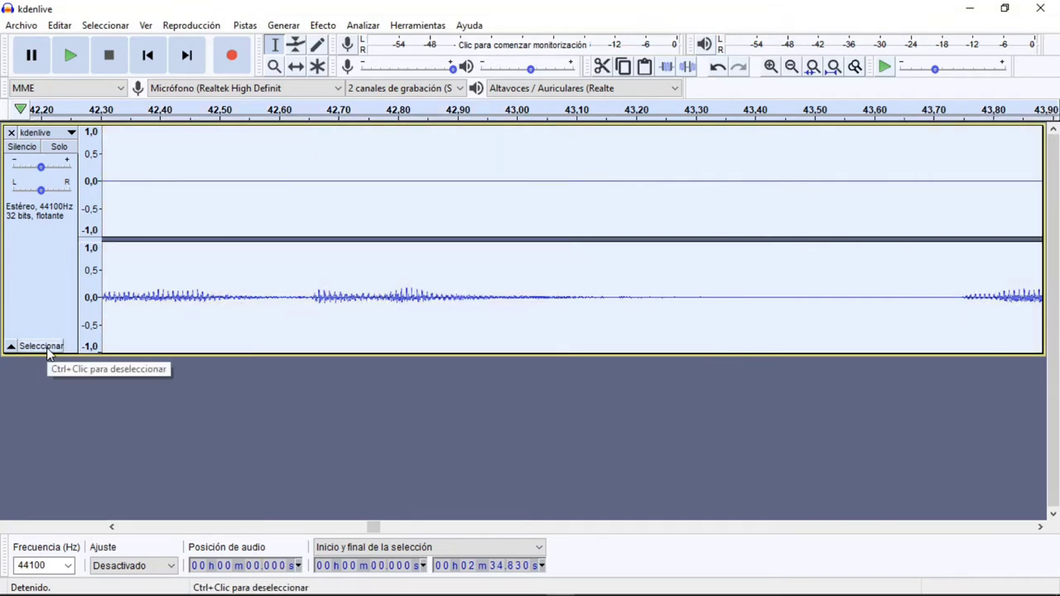
{"action": "left_click", "coordinate": [323, 26]}
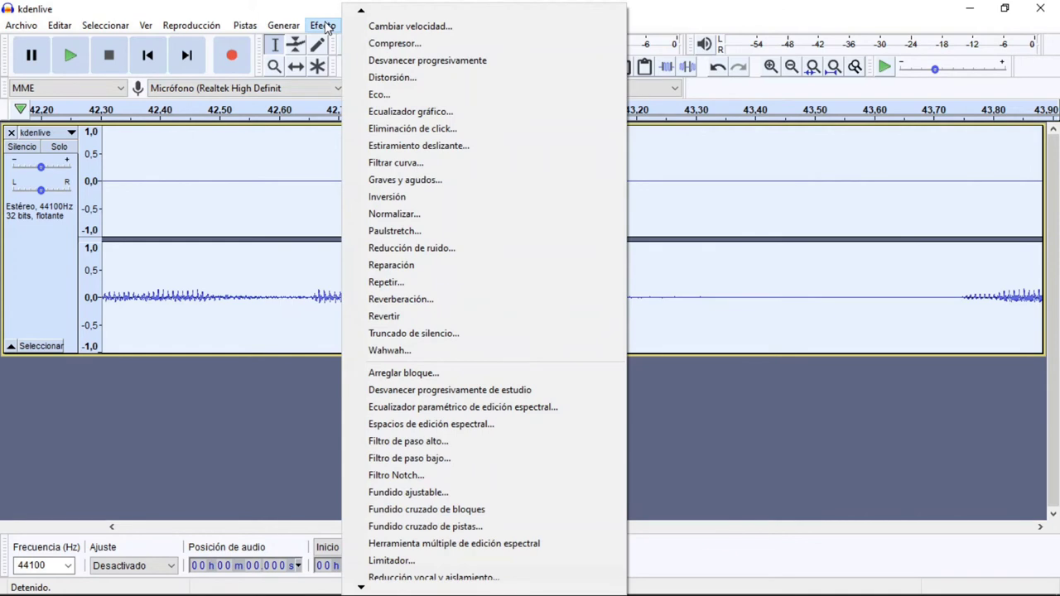
{"action": "left_click", "coordinate": [446, 249]}
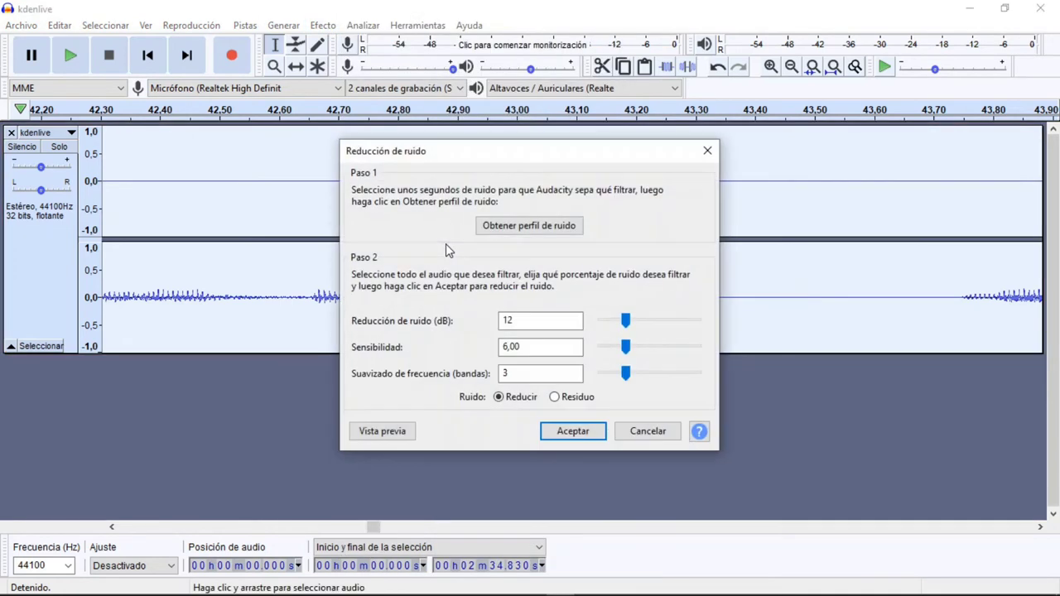
{"action": "left_click", "coordinate": [570, 434]}
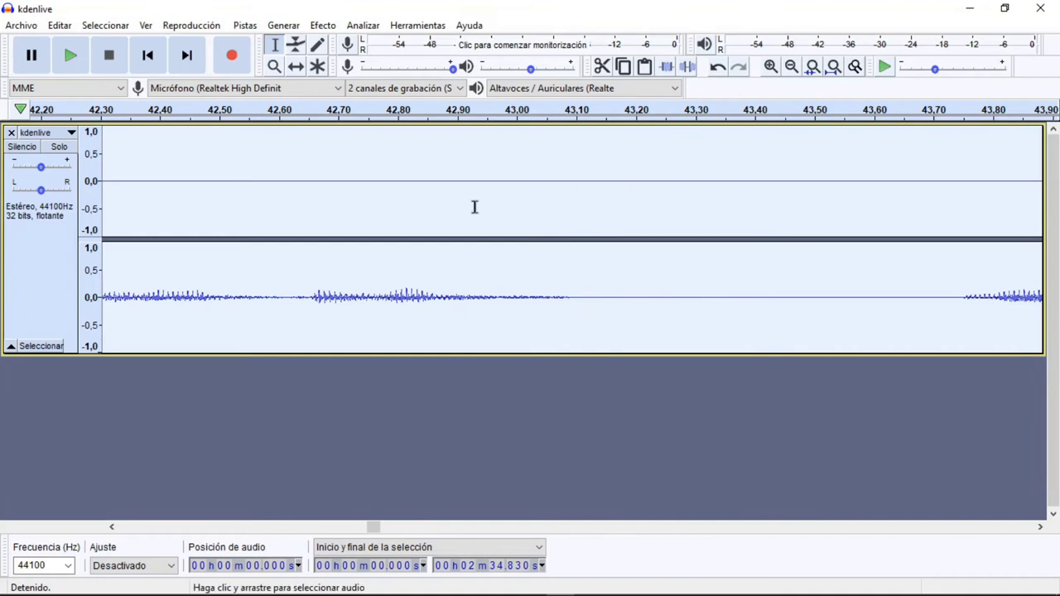
Play back the noise-reduced track from about 41.4 s to check how much background noise remains
{"action": "scroll", "coordinate": [472, 209], "scroll_direction": "up", "scroll_amount": 2}
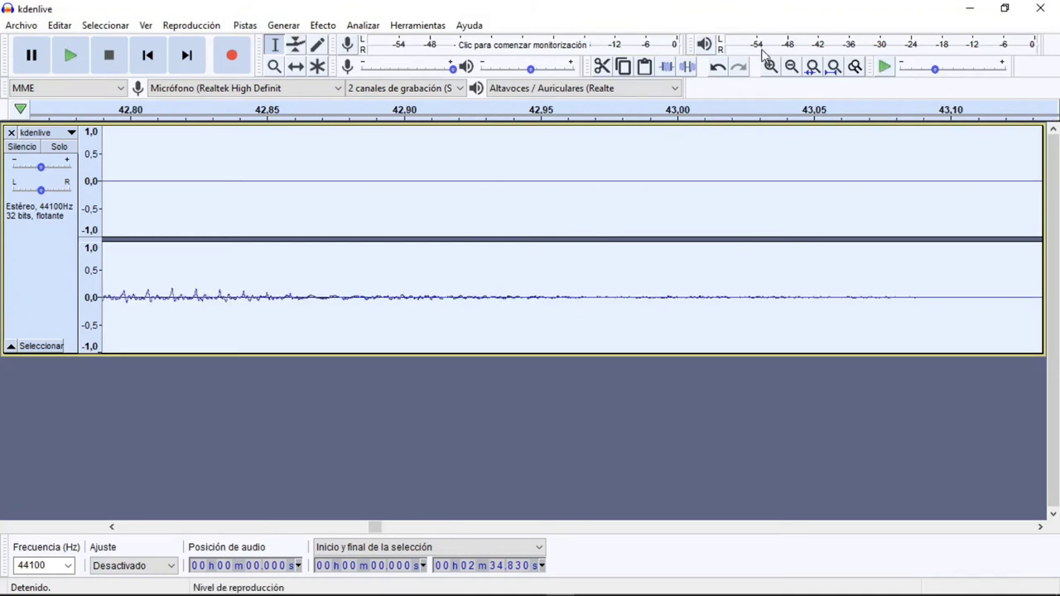
{"action": "left_click", "coordinate": [791, 66]}
{"action": "left_click", "coordinate": [790, 66]}
{"action": "left_click", "coordinate": [791, 66]}
{"action": "left_click", "coordinate": [791, 66]}
{"action": "left_click", "coordinate": [791, 66]}
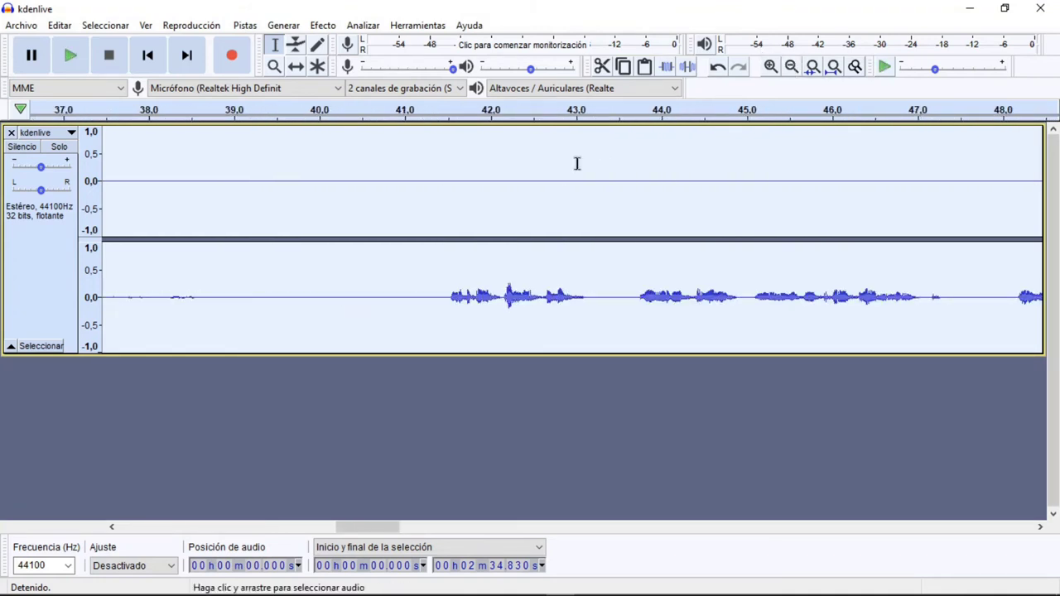
{"action": "left_click", "coordinate": [439, 114]}
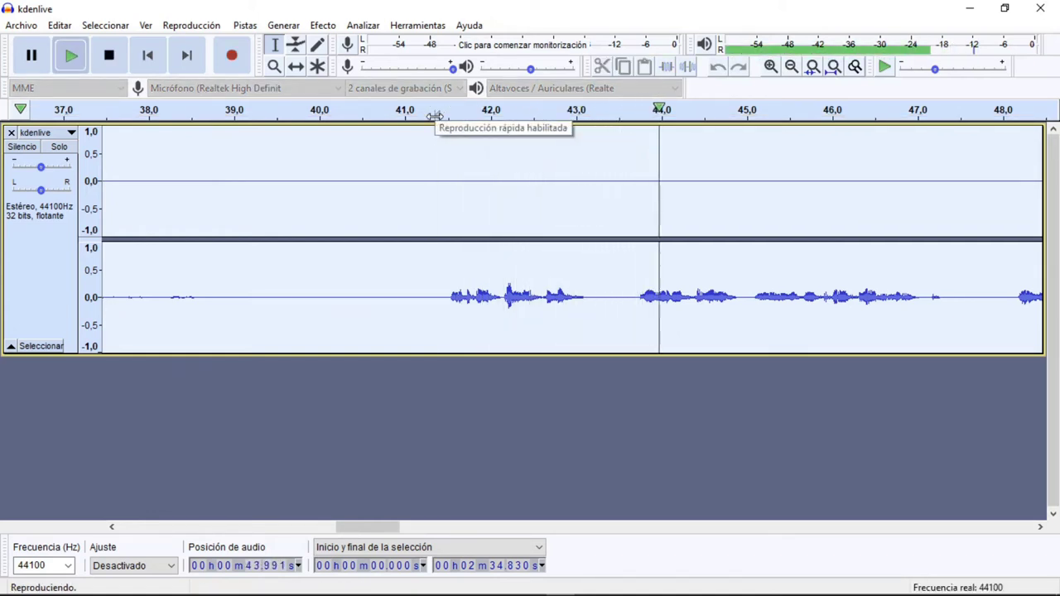
{"action": "left_click", "coordinate": [434, 115]}
{"action": "key", "text": "space"}
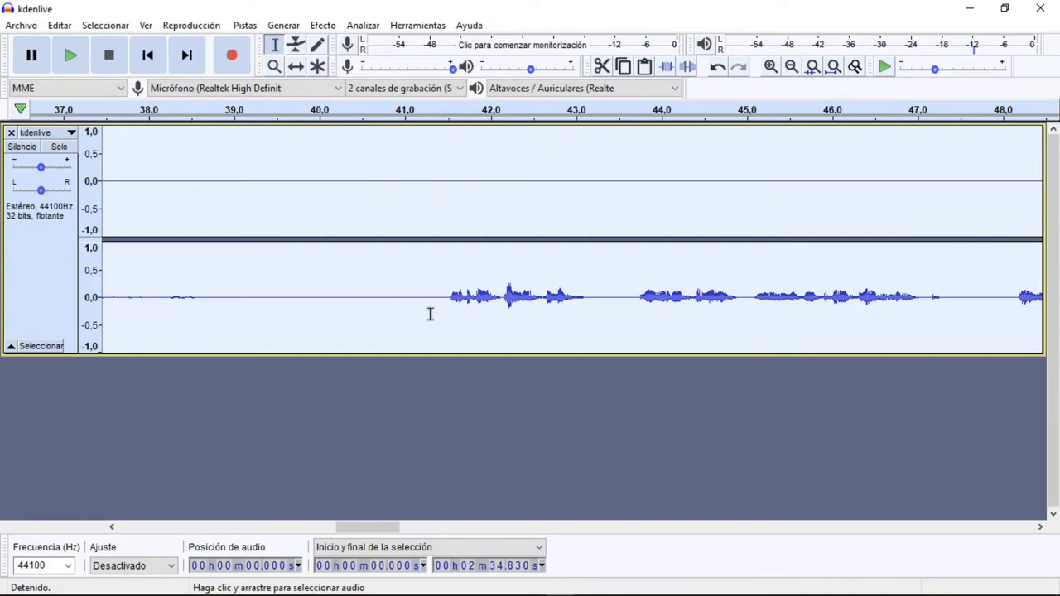
Capture a new noise profile from the quiet passage after speech, from about 43.01 s to 43.4 s
{"action": "scroll", "coordinate": [432, 314], "scroll_direction": "up", "scroll_amount": 3}
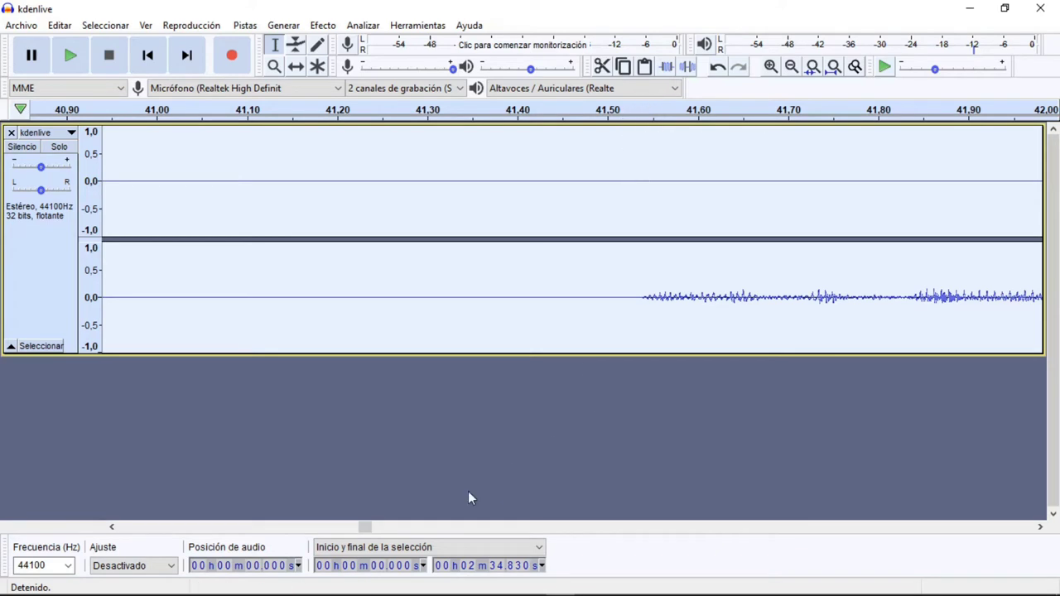
{"action": "left_click_drag", "start_coordinate": [368, 533], "coordinate": [369, 533]}
{"action": "left_click_drag", "start_coordinate": [372, 530], "coordinate": [393, 529]}
{"action": "scroll", "coordinate": [661, 335], "scroll_direction": "down", "scroll_amount": 3, "text": "ctrl"}
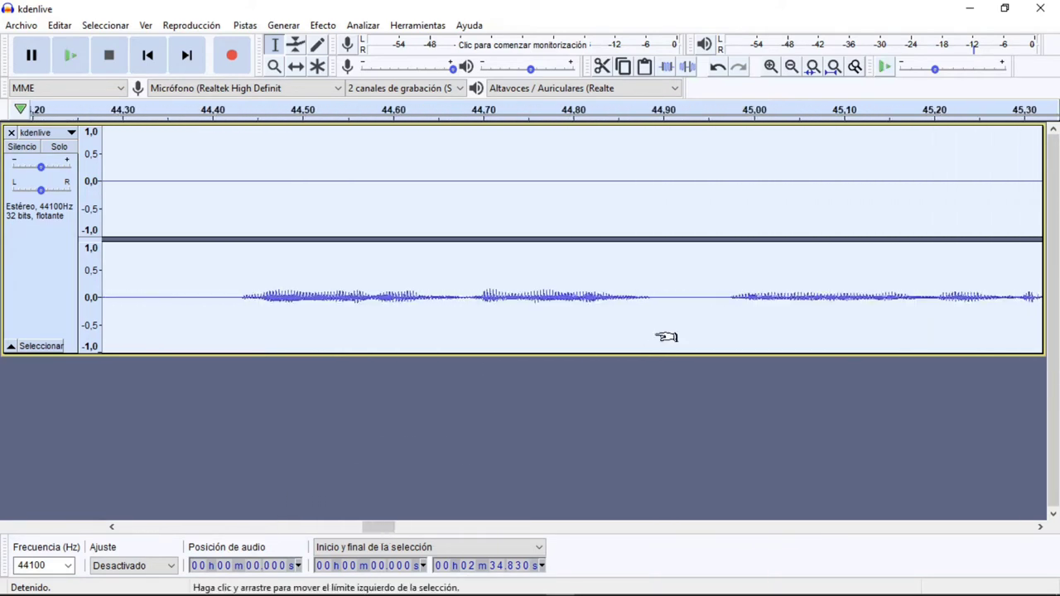
{"action": "left_click", "coordinate": [1040, 527]}
{"action": "left_click", "coordinate": [1040, 527]}
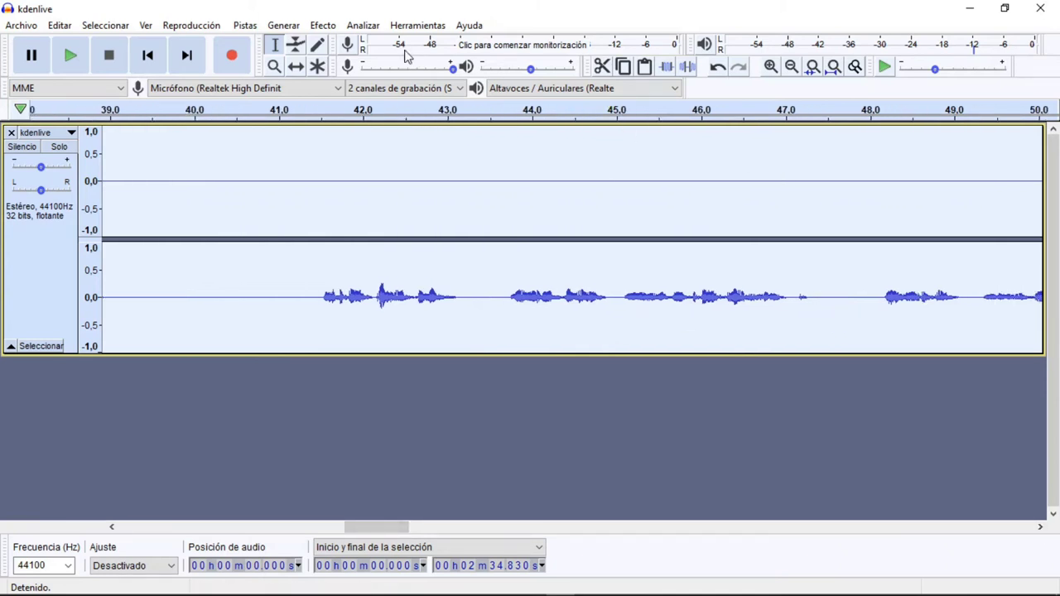
{"action": "left_click", "coordinate": [274, 67]}
{"action": "left_click", "coordinate": [503, 297]}
{"action": "left_click", "coordinate": [511, 296]}
{"action": "left_click", "coordinate": [329, 300]}
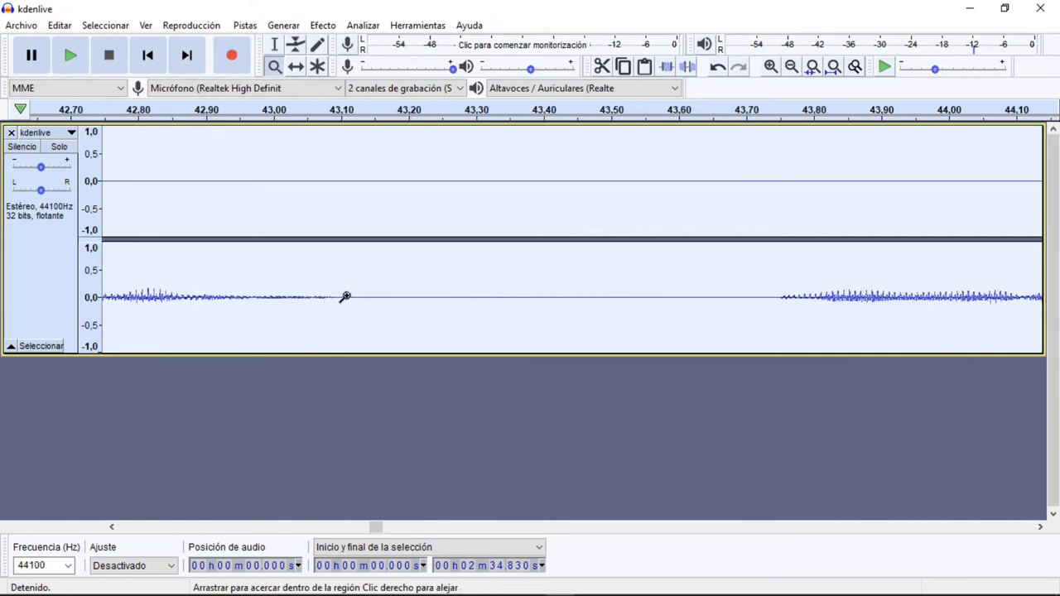
{"action": "left_click", "coordinate": [274, 45]}
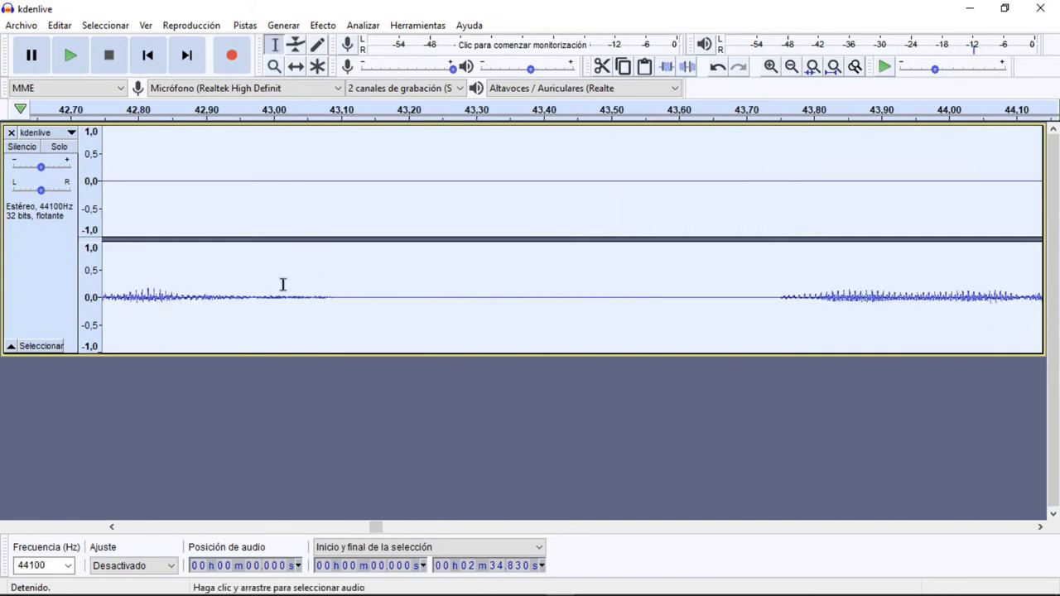
{"action": "left_click_drag", "start_coordinate": [280, 297], "coordinate": [554, 313]}
{"action": "left_click", "coordinate": [323, 24]}
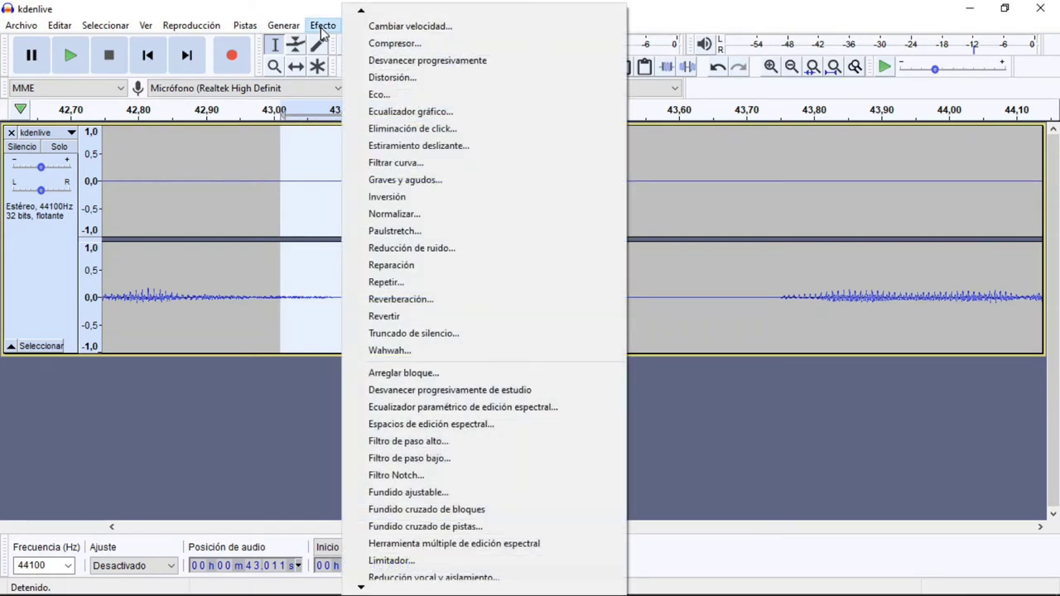
{"action": "left_click", "coordinate": [412, 247]}
{"action": "left_click", "coordinate": [534, 227]}
Apply noise reduction to the whole track again, using the new profile and the same reduction settings
{"action": "left_click", "coordinate": [41, 346]}
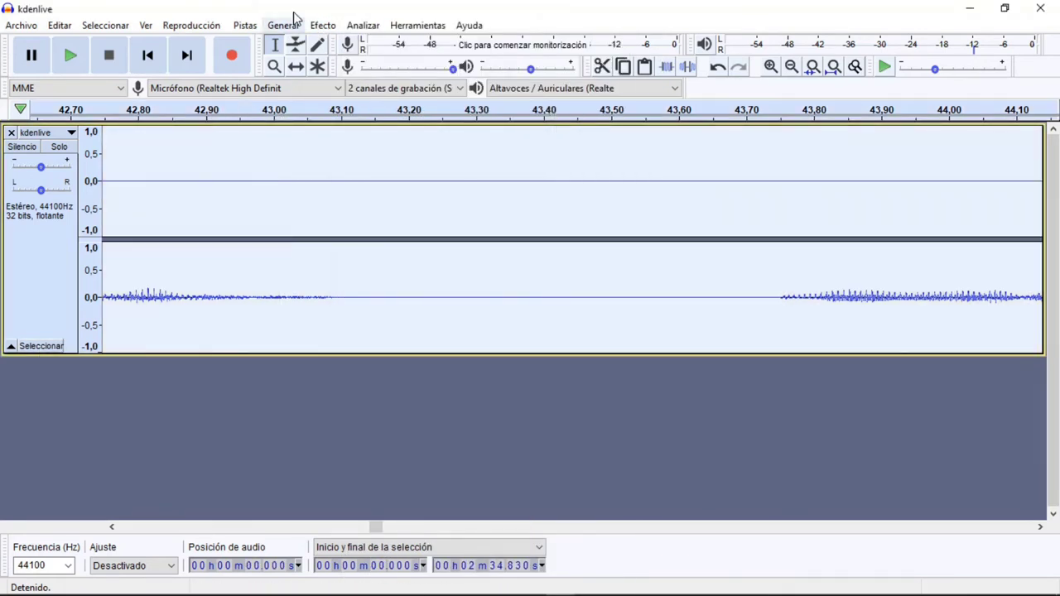
{"action": "left_click", "coordinate": [323, 25]}
{"action": "left_click", "coordinate": [468, 246]}
{"action": "left_click", "coordinate": [566, 430]}
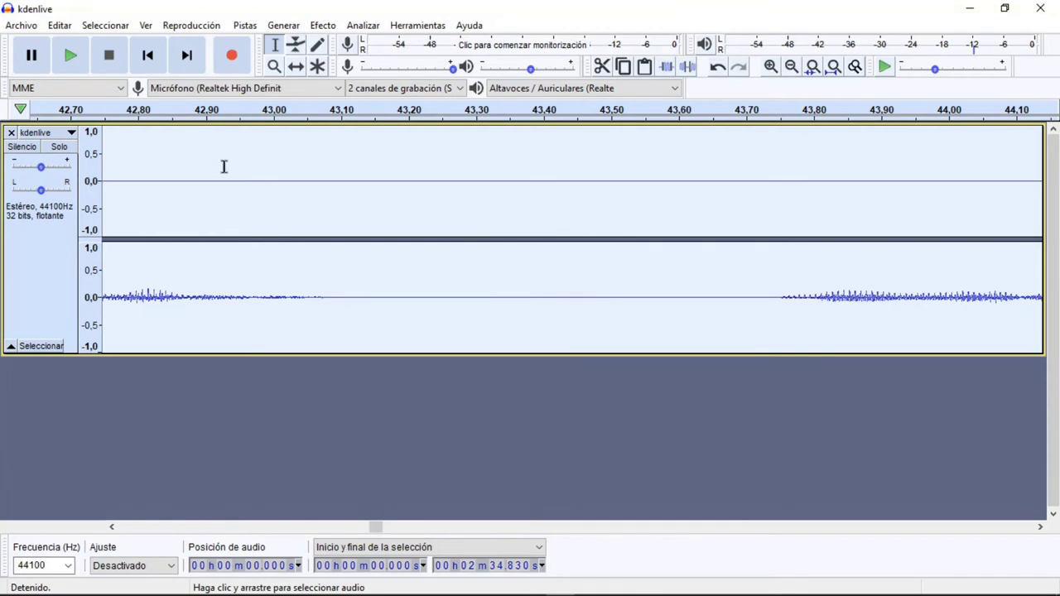
Play the track from about 43.6 s, raise the system volume to 68 and replay from about 42.7 s
{"action": "scroll", "coordinate": [219, 186], "scroll_direction": "down", "scroll_amount": 3}
{"action": "left_click", "coordinate": [261, 116]}
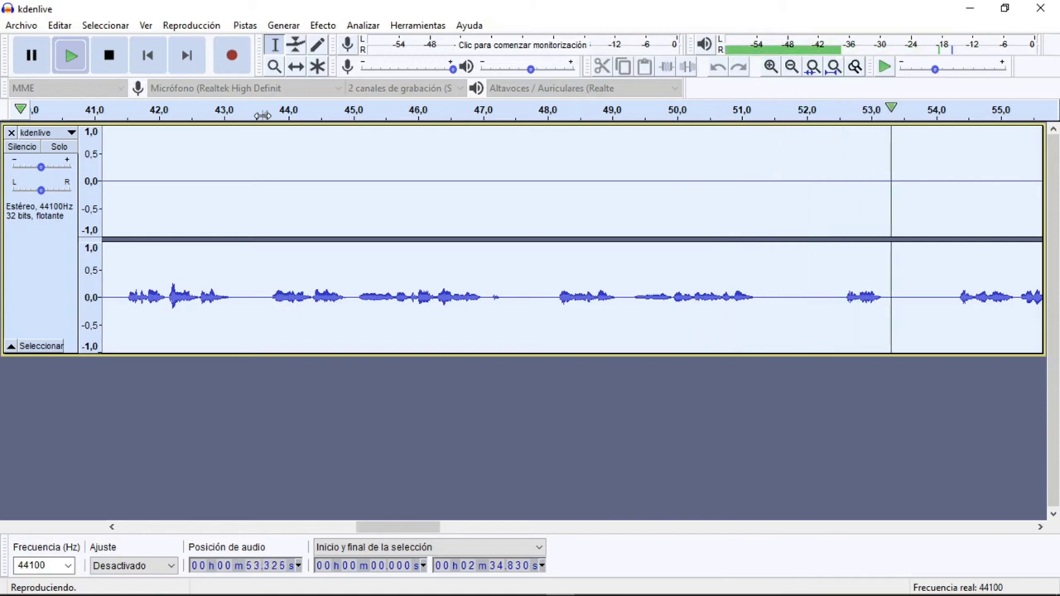
{"action": "left_click", "coordinate": [31, 55]}
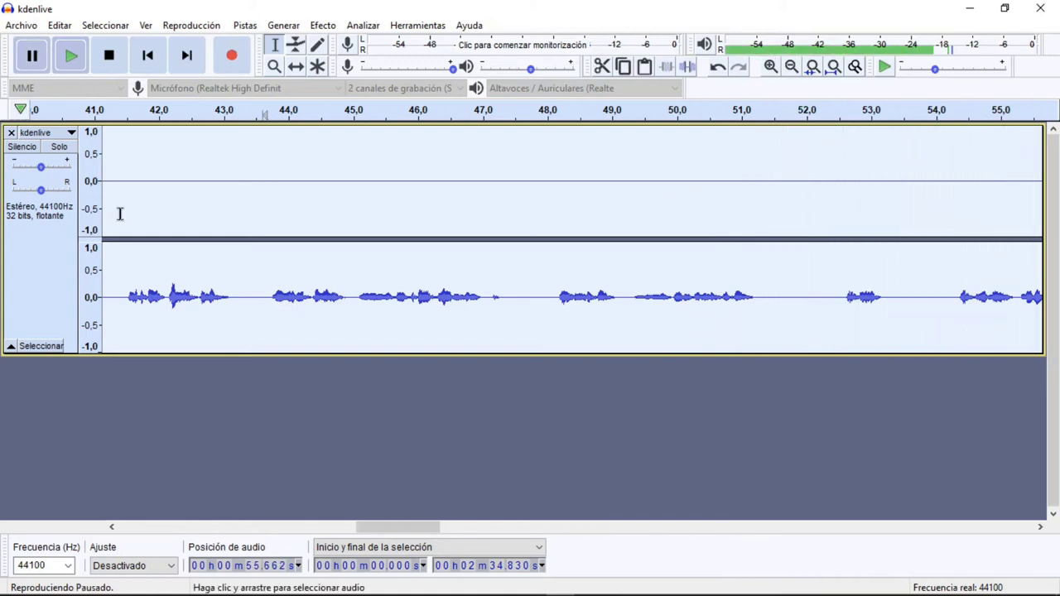
{"action": "key", "text": "XF86AudioRaiseVolume"}
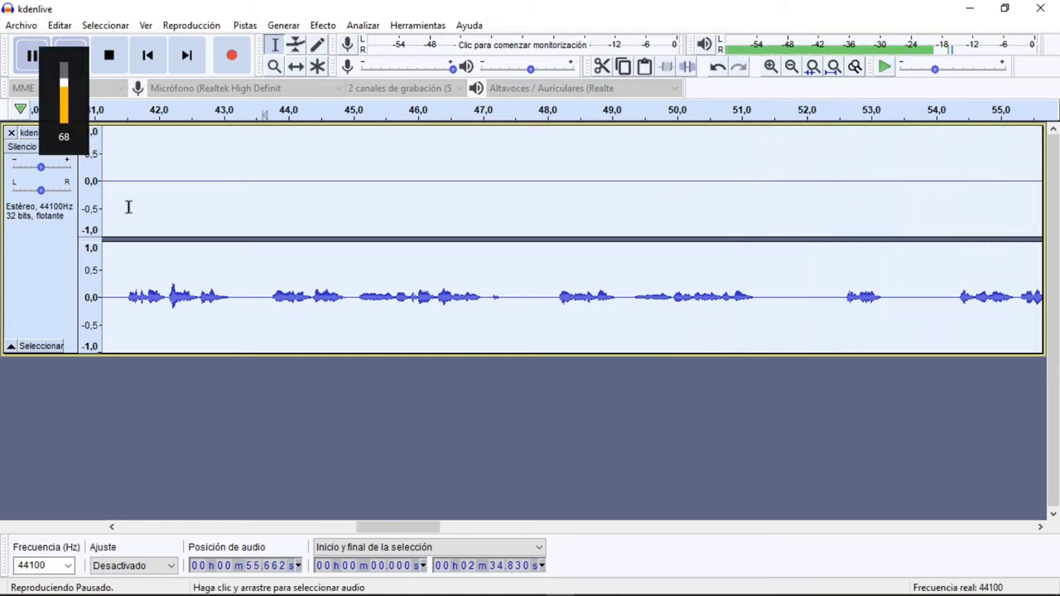
{"action": "left_click", "coordinate": [207, 116]}
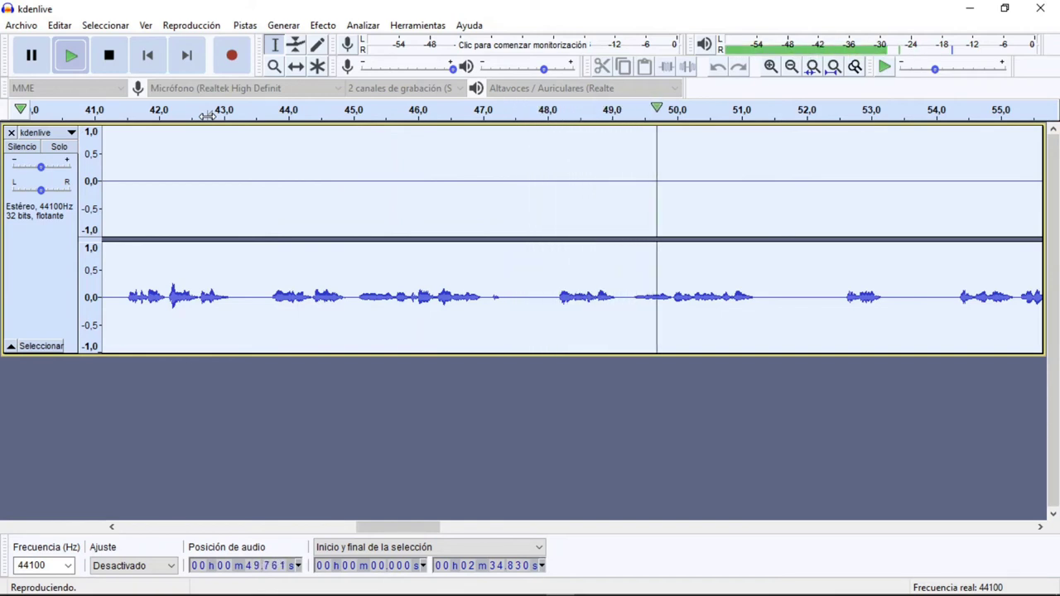
{"action": "key", "text": "space"}
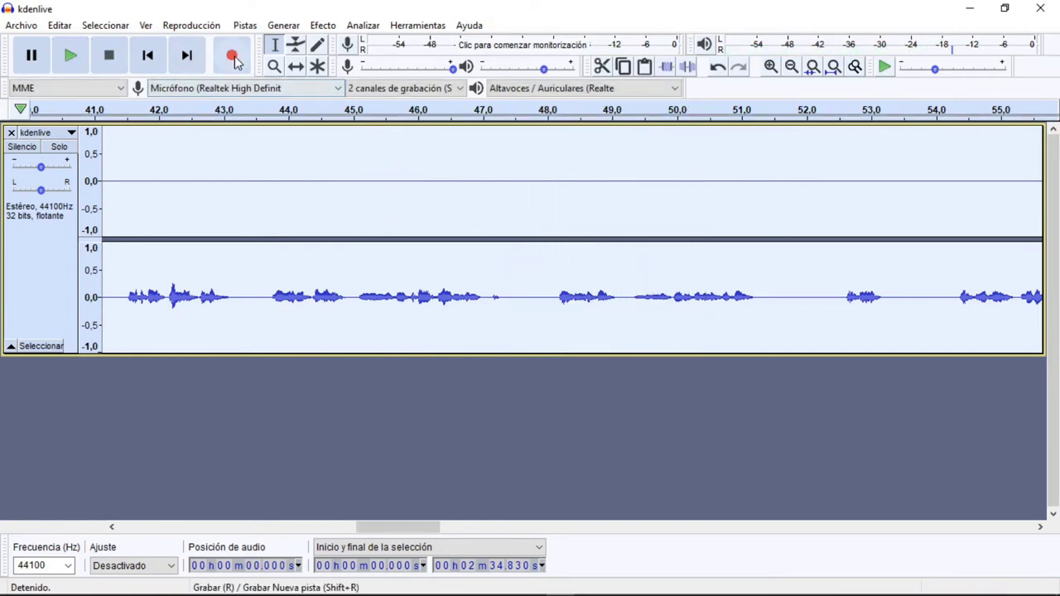
Capture a noise profile from the short gap between words, from about 42.575 s to 42.654 s
{"action": "left_click", "coordinate": [274, 66]}
{"action": "left_click", "coordinate": [550, 309]}
{"action": "left_click", "coordinate": [551, 308]}
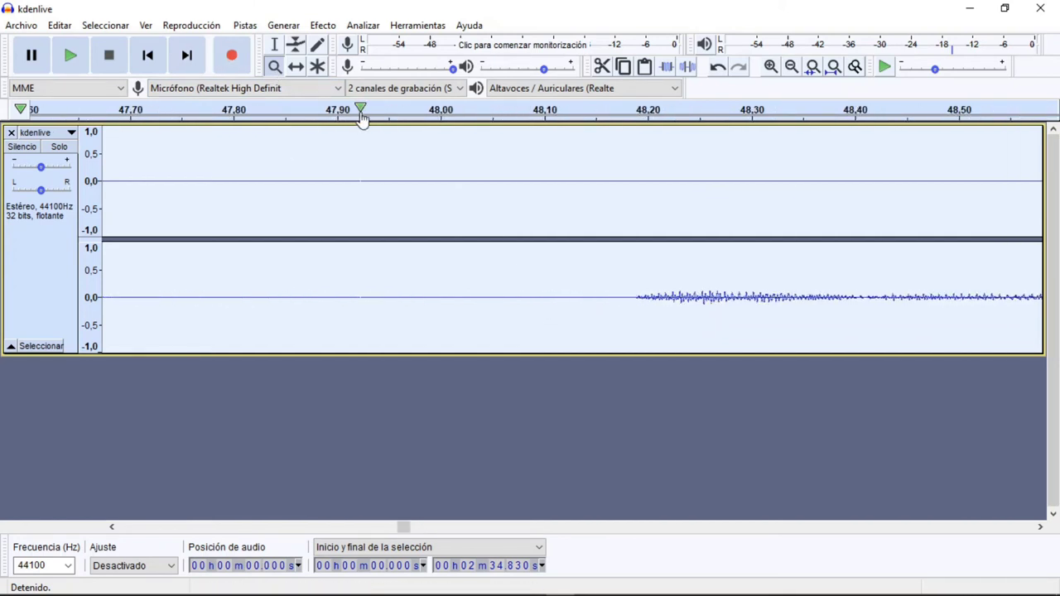
{"action": "right_click", "coordinate": [369, 231]}
{"action": "right_click", "coordinate": [375, 231]}
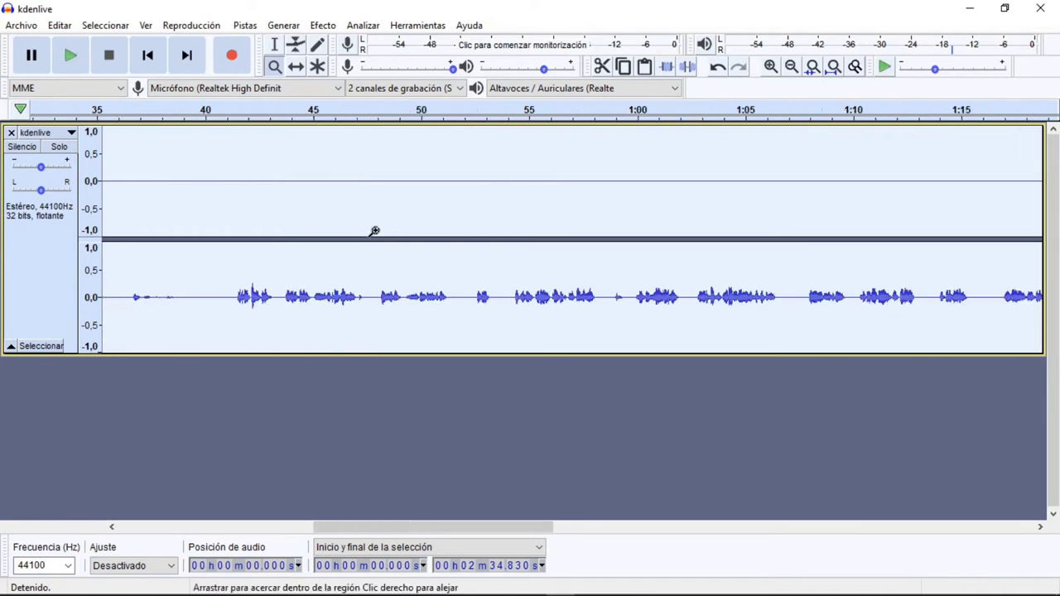
{"action": "left_click", "coordinate": [254, 297]}
{"action": "left_click", "coordinate": [255, 296]}
{"action": "left_click", "coordinate": [255, 297]}
{"action": "left_click", "coordinate": [257, 297]}
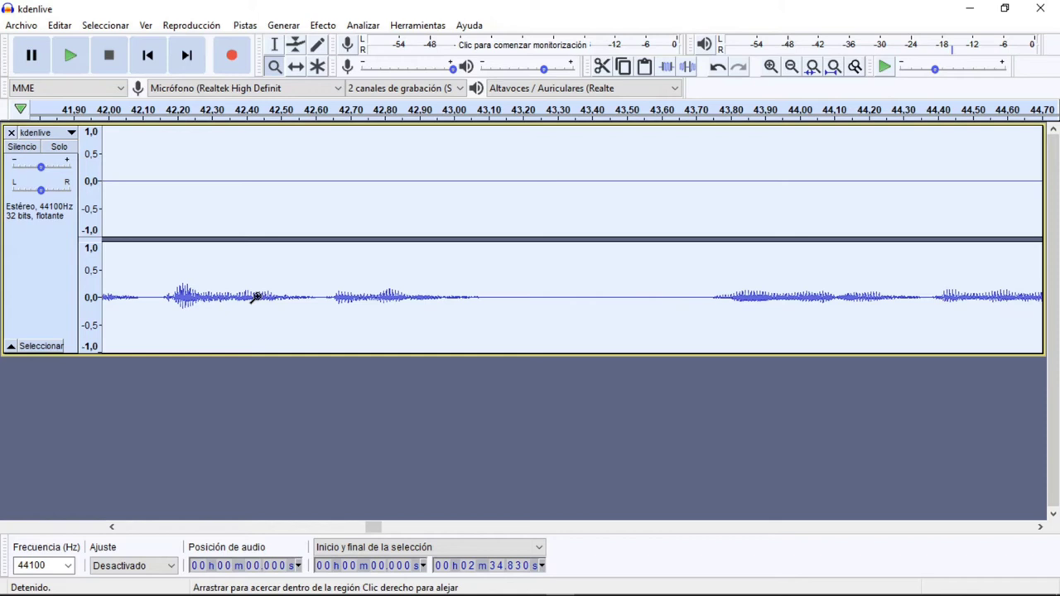
{"action": "left_click", "coordinate": [256, 296]}
{"action": "key", "text": "F1"}
{"action": "left_click_drag", "start_coordinate": [408, 297], "coordinate": [355, 299]}
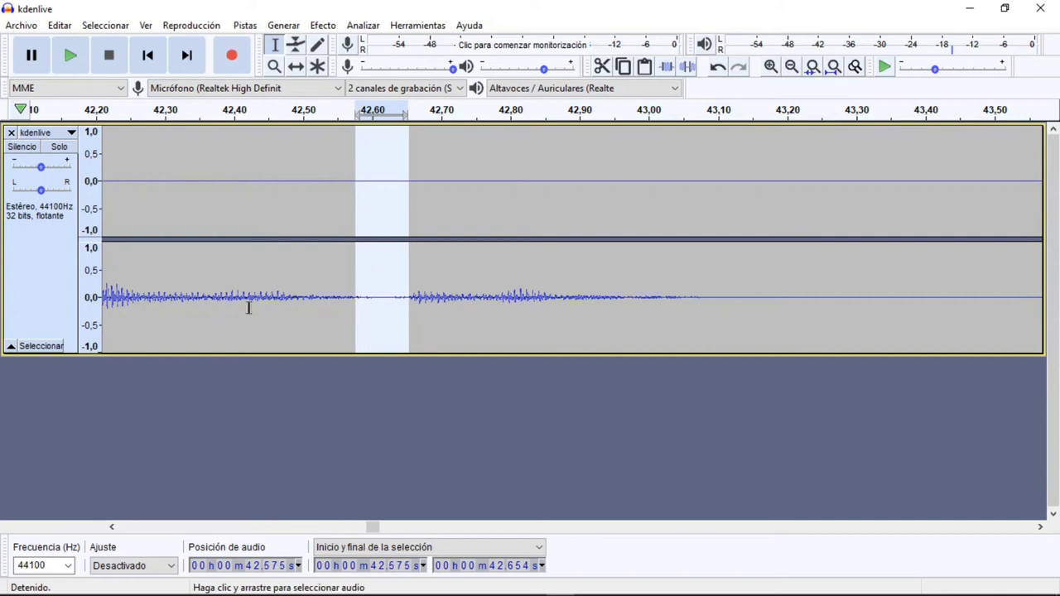
{"action": "left_click", "coordinate": [325, 24]}
{"action": "left_click", "coordinate": [447, 244]}
{"action": "left_click", "coordinate": [543, 228]}
Apply noise reduction to the whole track with 12 dB reduction, sensitivity 6.00 and 3 frequency smoothing bands
{"action": "left_click", "coordinate": [336, 26]}
{"action": "left_click", "coordinate": [406, 248]}
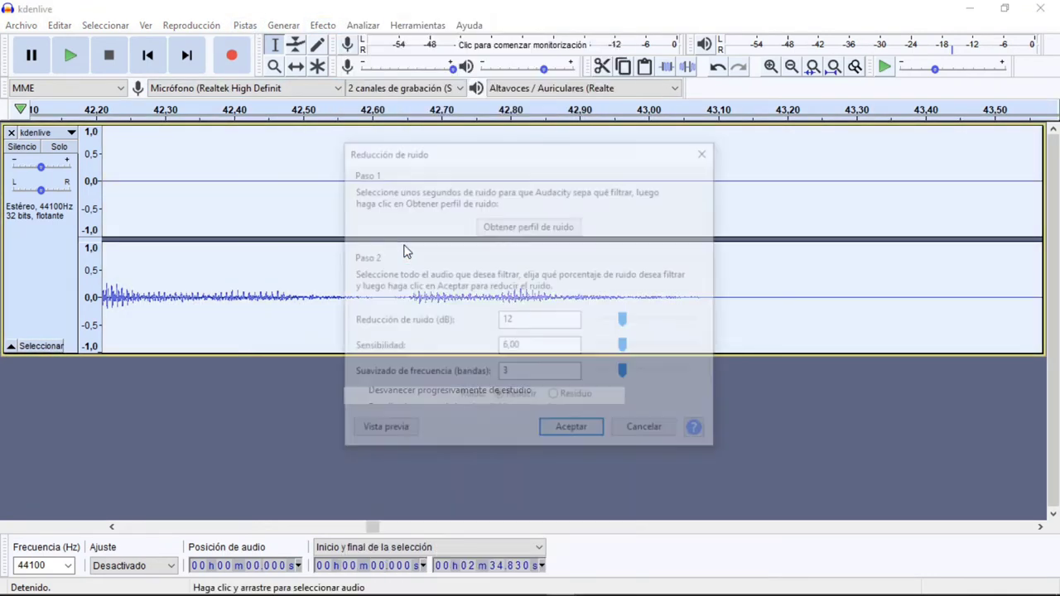
{"action": "left_click", "coordinate": [571, 431]}
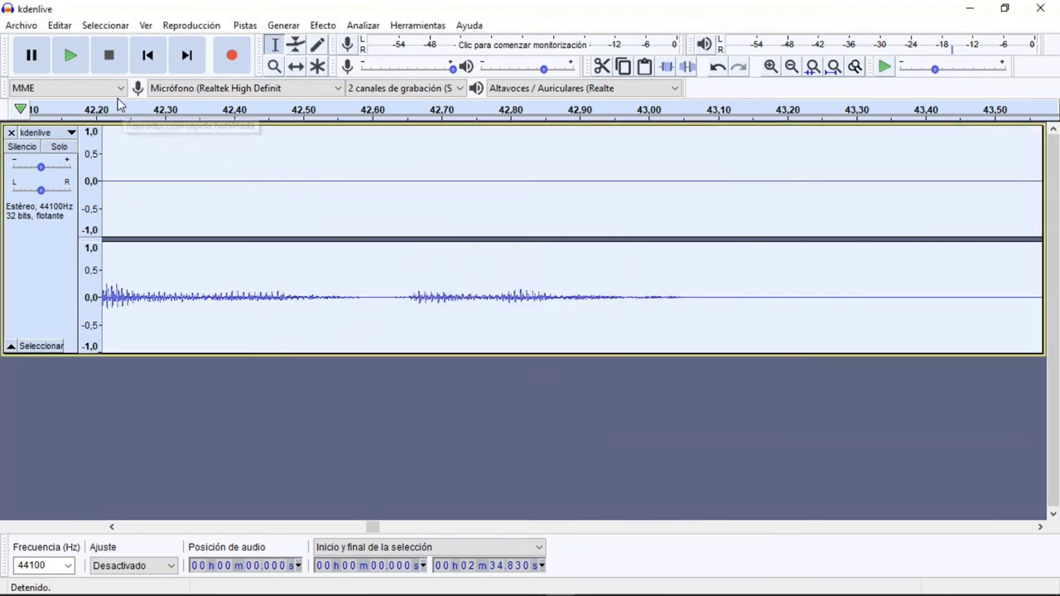
Play back the cleaned track from about 42.1 s to check the result
{"action": "scroll", "coordinate": [178, 215], "scroll_direction": "down", "scroll_amount": 4}
{"action": "left_click", "coordinate": [165, 115]}
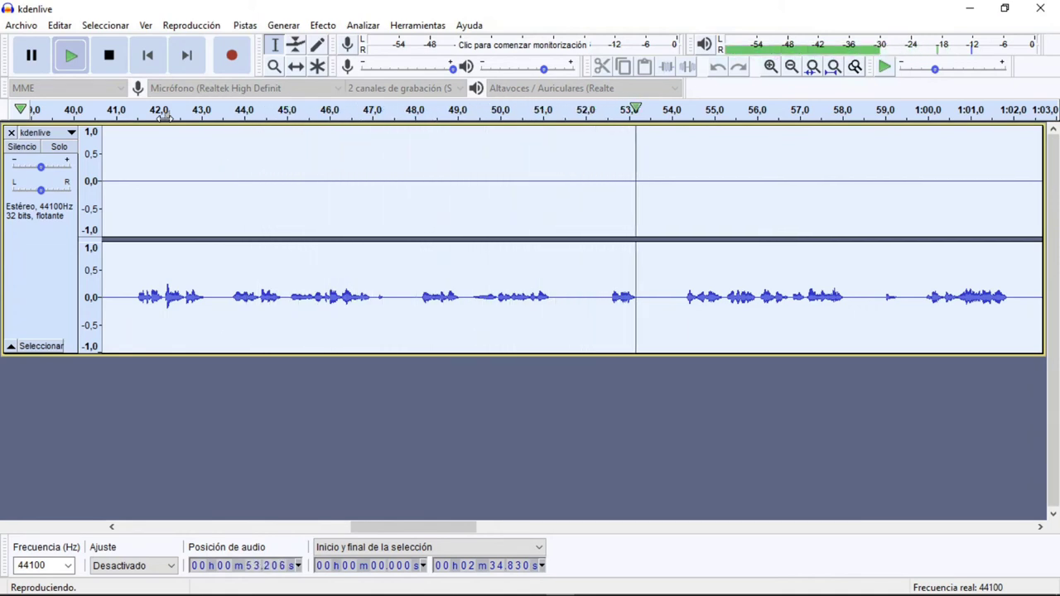
{"action": "key", "text": "space"}
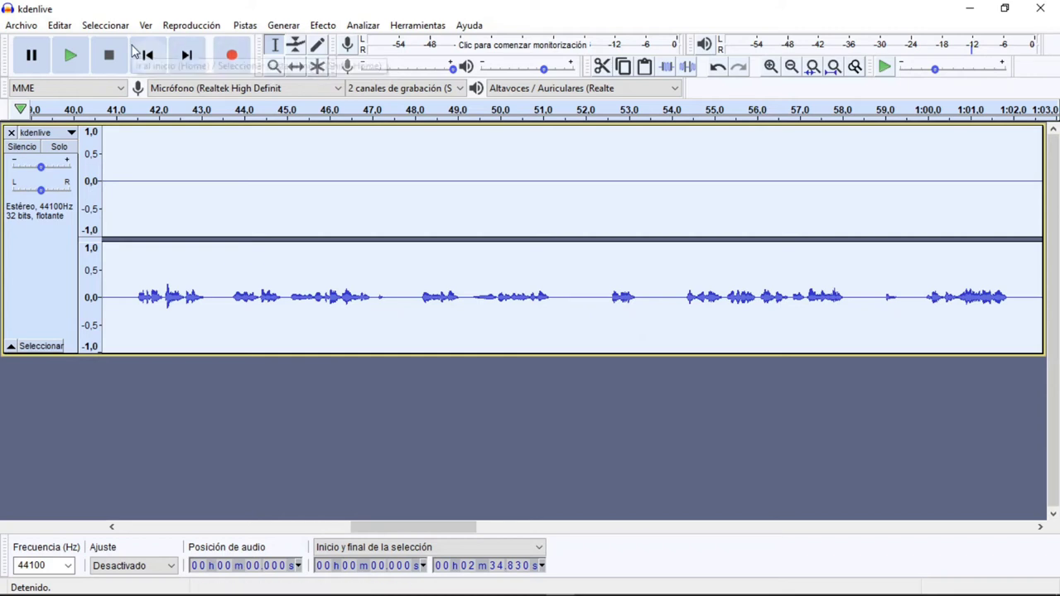
Export the audio to the Escritorio folder as kdenlive88888 in 24-bit signed PCM WAV format, leaving the metadata tags empty
{"action": "left_click", "coordinate": [21, 25]}
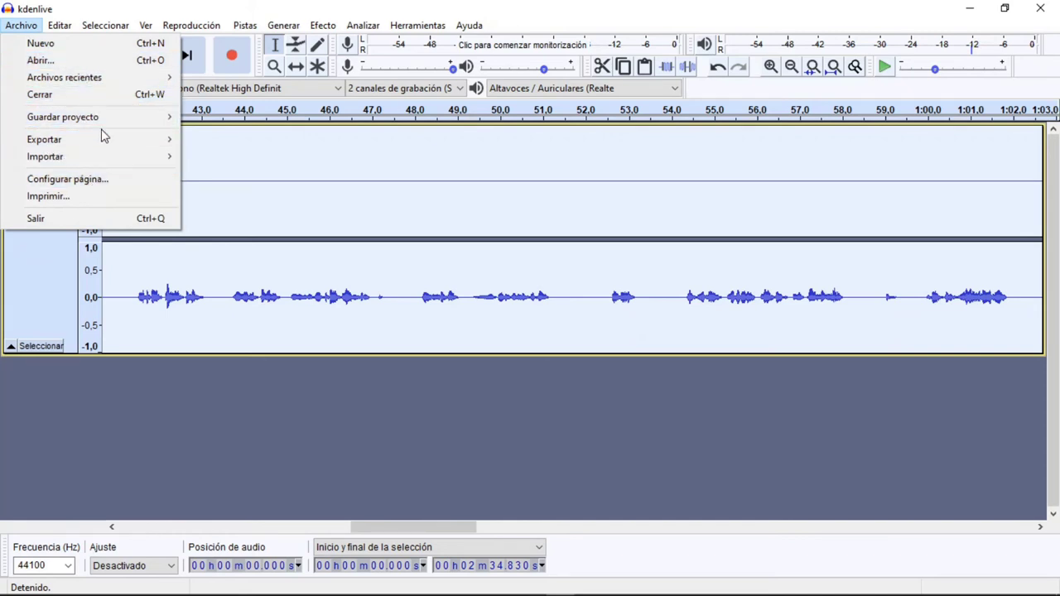
{"action": "mouse_move", "coordinate": [99, 147]}
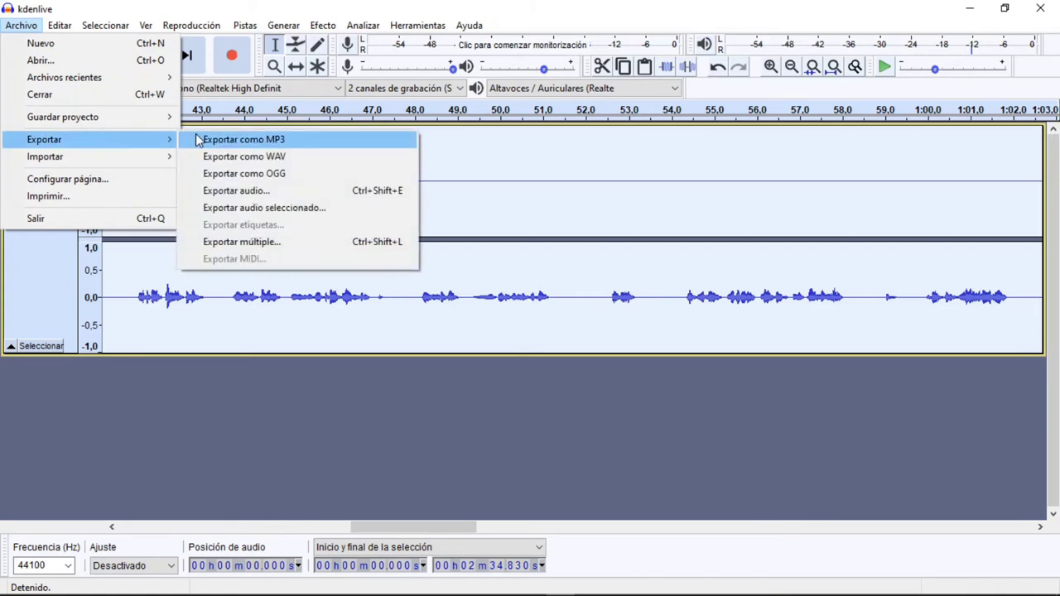
{"action": "left_click", "coordinate": [276, 159]}
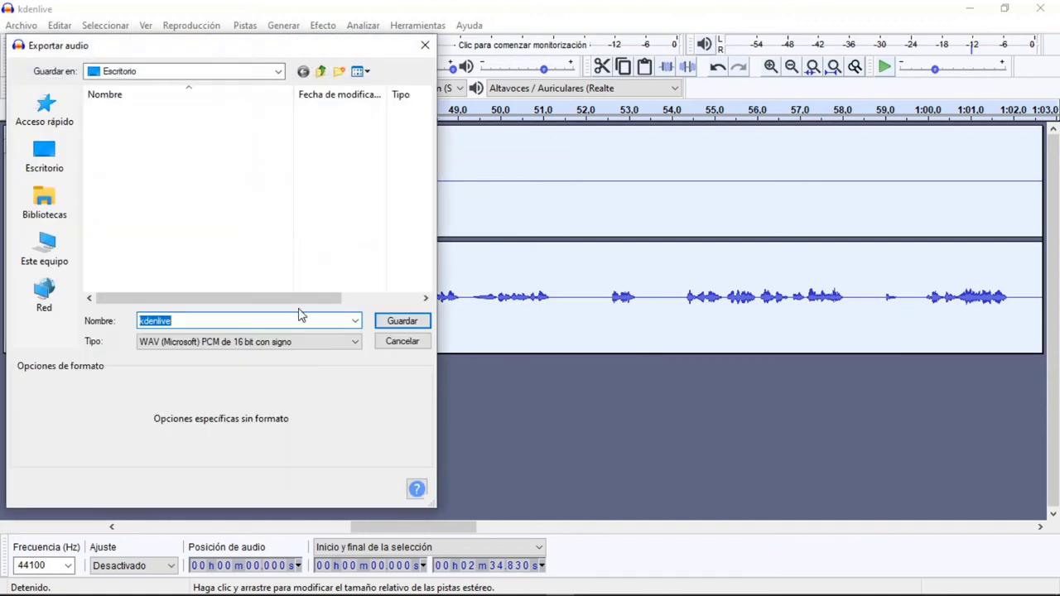
{"action": "left_click", "coordinate": [319, 320]}
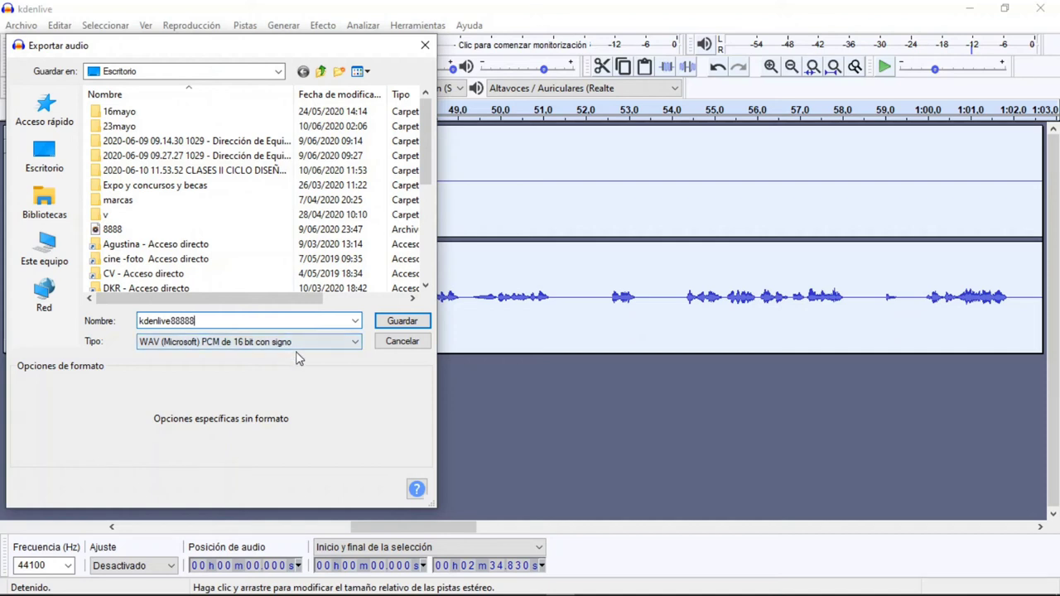
{"action": "left_click", "coordinate": [299, 343]}
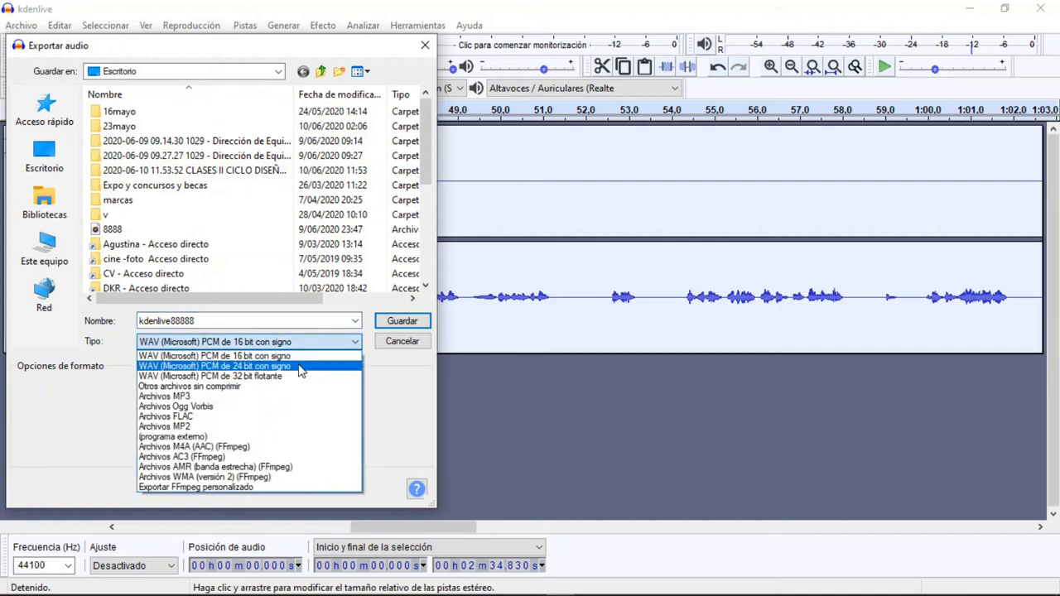
{"action": "left_click", "coordinate": [299, 366]}
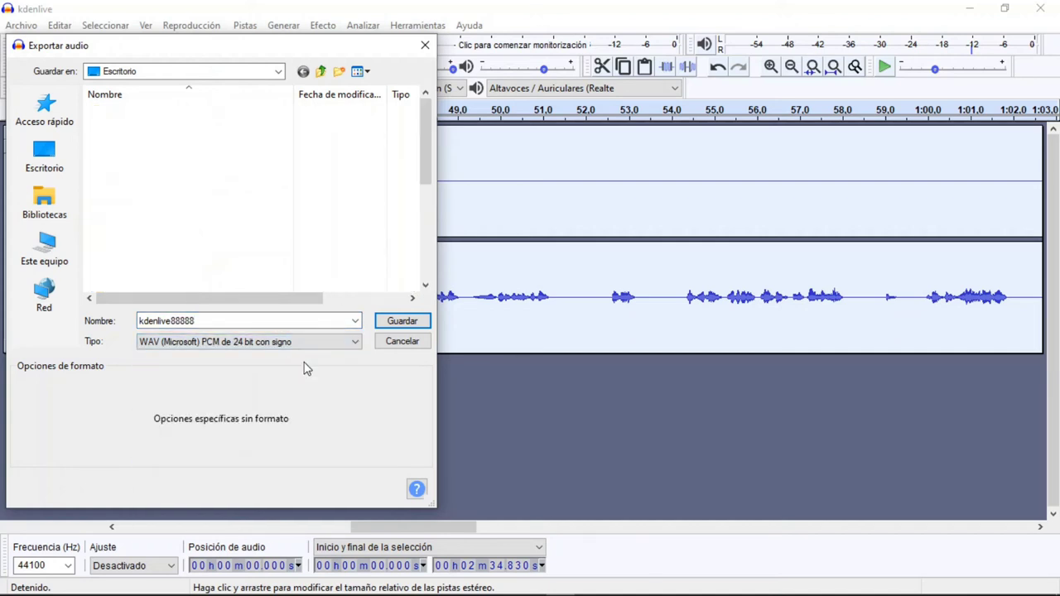
{"action": "left_click", "coordinate": [400, 321]}
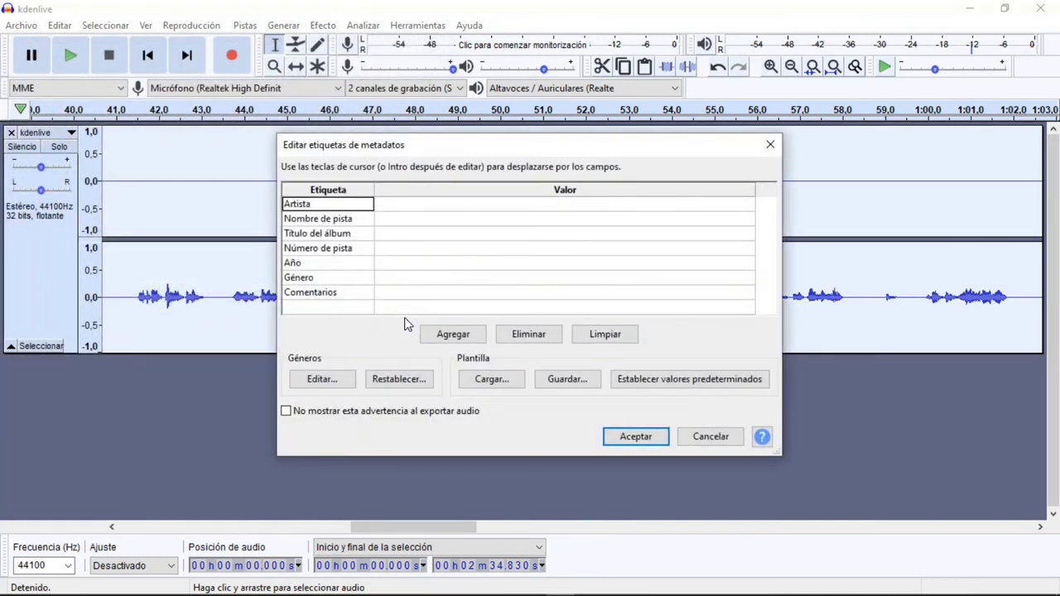
{"action": "left_click", "coordinate": [621, 437]}
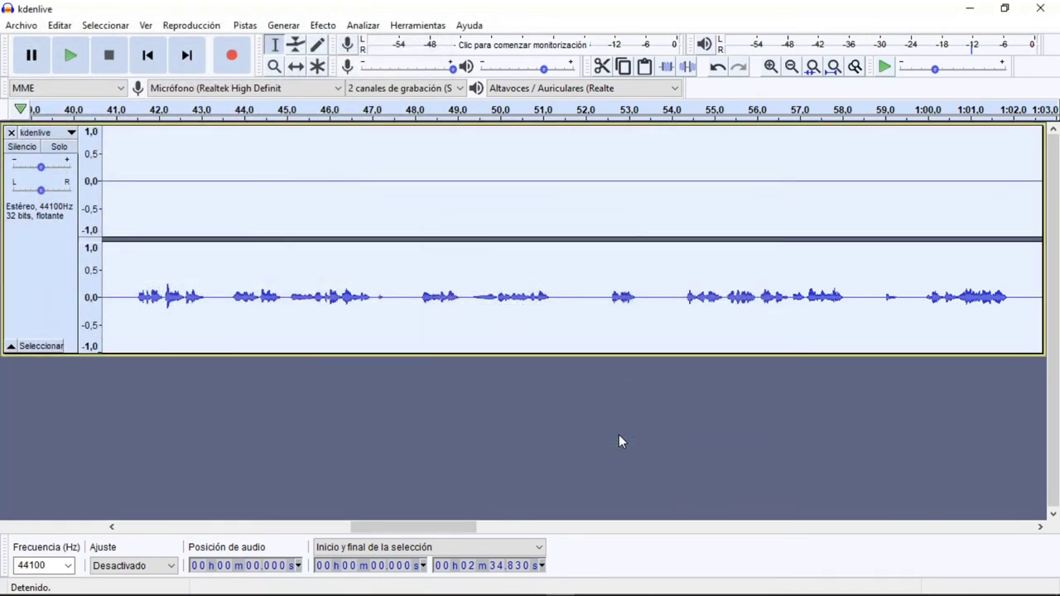
Import the exported kdenlive88888 file from the desktop into the project bin in Kdenlive
{"action": "left_click", "coordinate": [970, 9]}
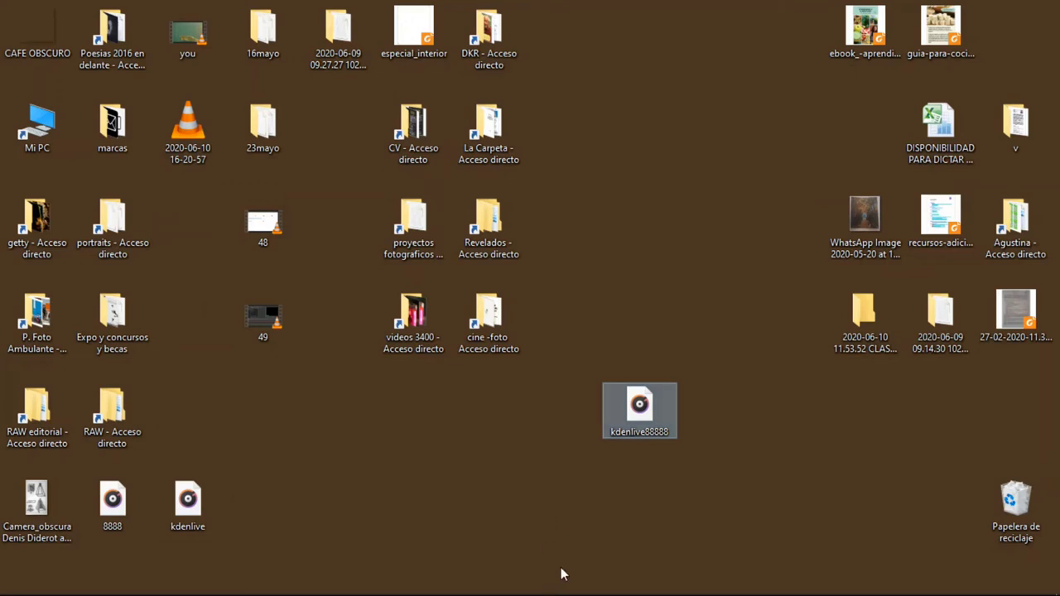
{"action": "left_click_drag", "start_coordinate": [645, 422], "coordinate": [396, 467]}
{"action": "left_click_drag", "start_coordinate": [214, 532], "coordinate": [97, 252]}
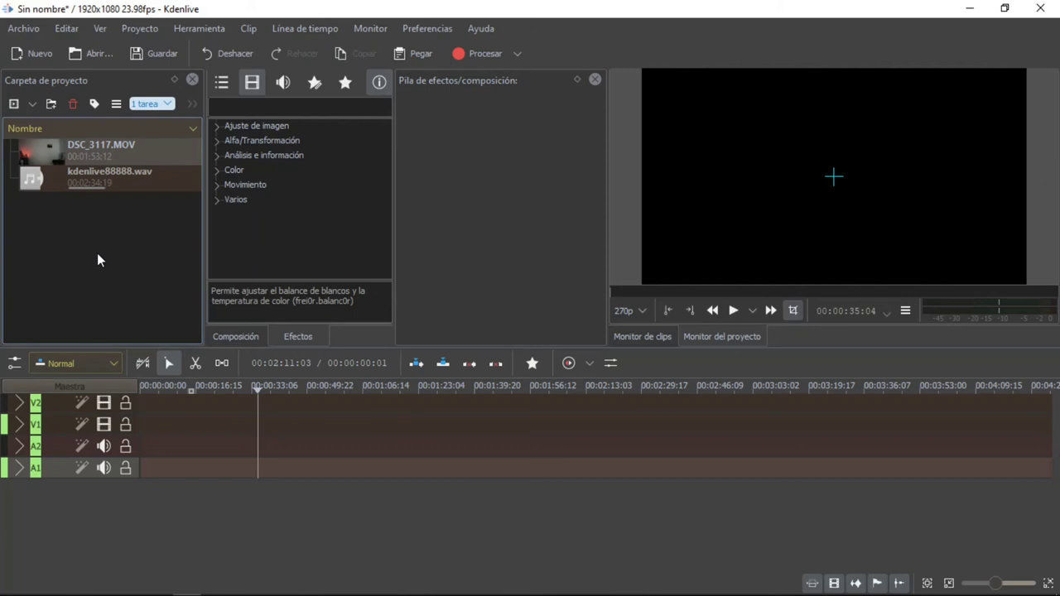
Place DSC_3117.MOV on tracks V2 and A2 starting at about 25 s and ungroup its video and audio clips
{"action": "left_click", "coordinate": [97, 177]}
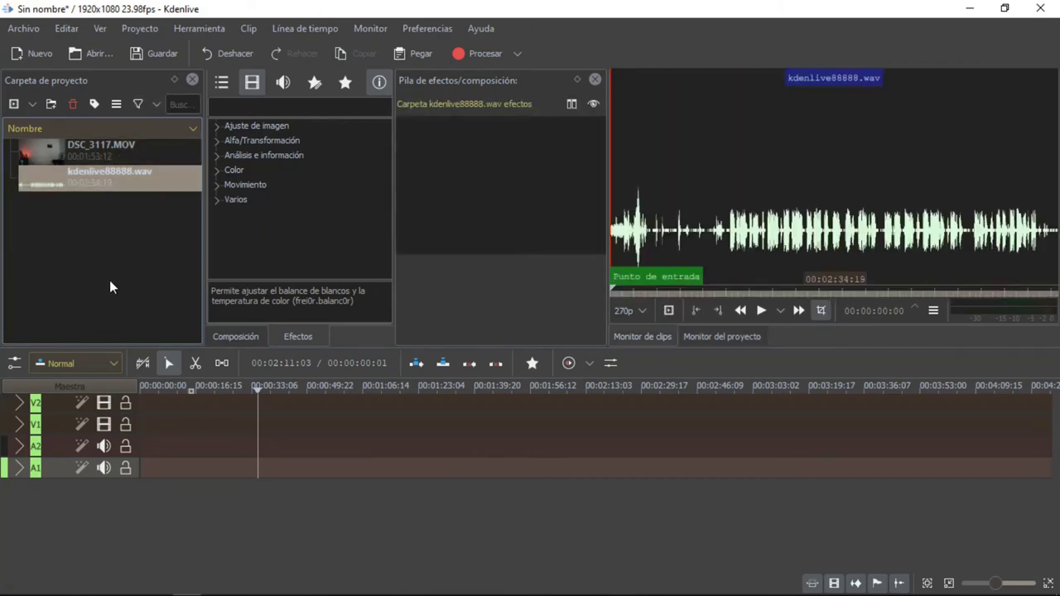
{"action": "left_click", "coordinate": [100, 151]}
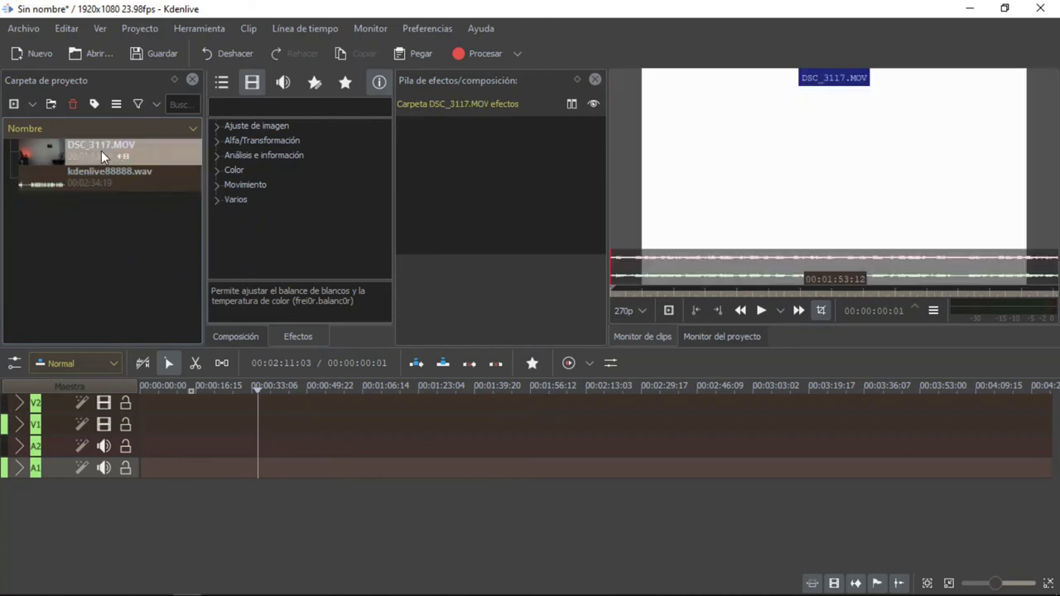
{"action": "left_click_drag", "start_coordinate": [95, 150], "coordinate": [167, 221]}
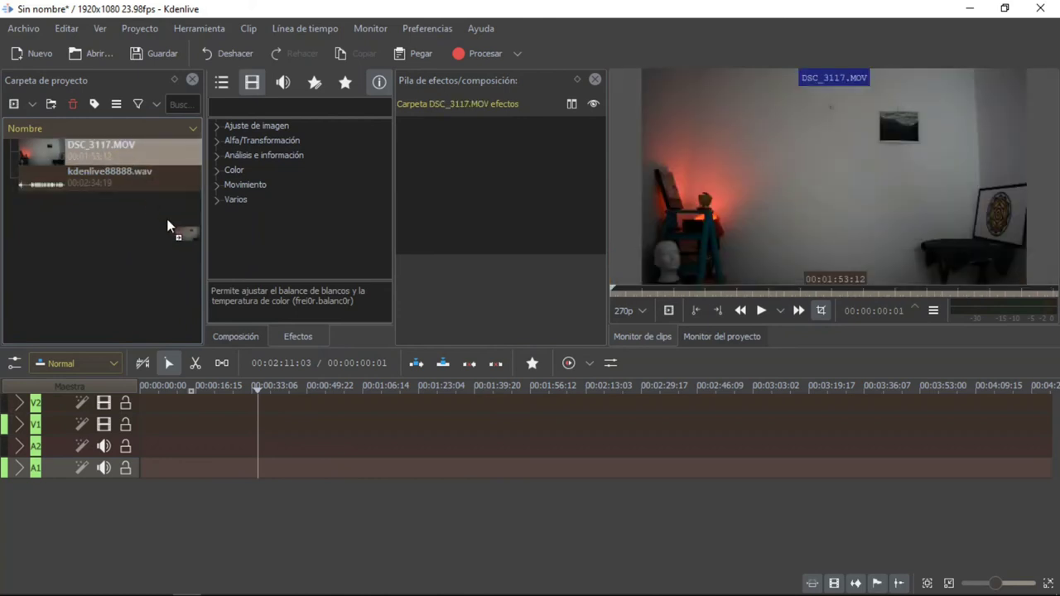
{"action": "left_click_drag", "start_coordinate": [185, 295], "coordinate": [227, 411]}
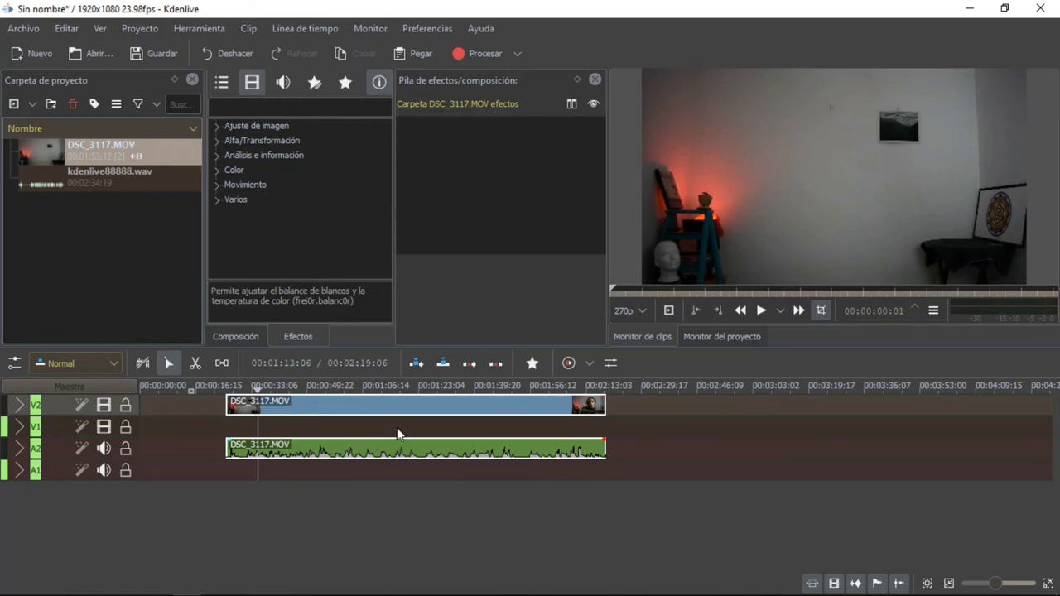
{"action": "right_click", "coordinate": [408, 408]}
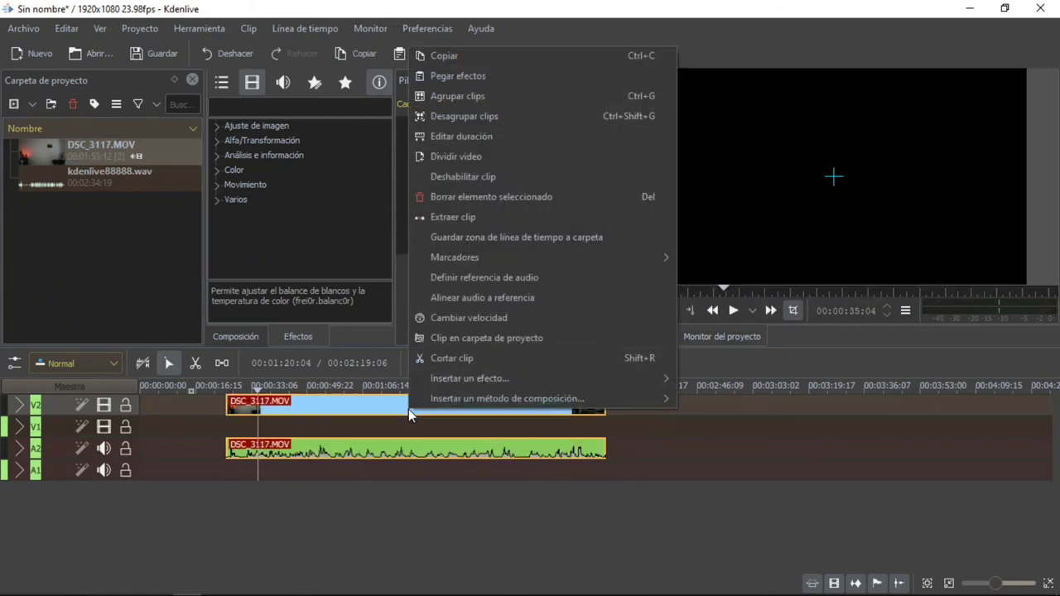
{"action": "left_click", "coordinate": [494, 121]}
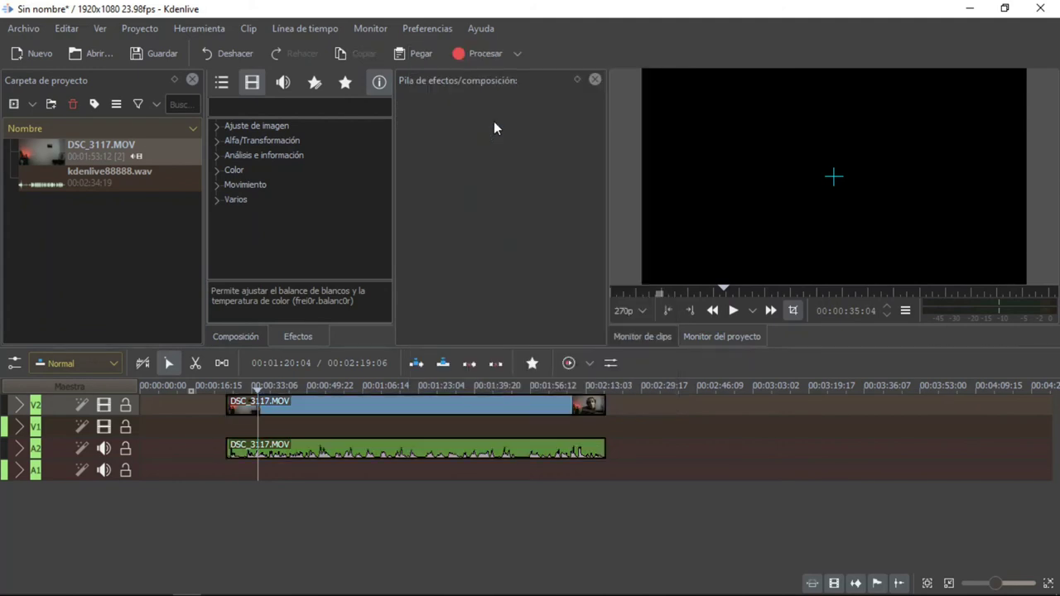
Place kdenlive88888.wav on track A1 and align it using the DSC_3117.MOV audio on A2 as the audio reference
{"action": "left_click", "coordinate": [93, 178]}
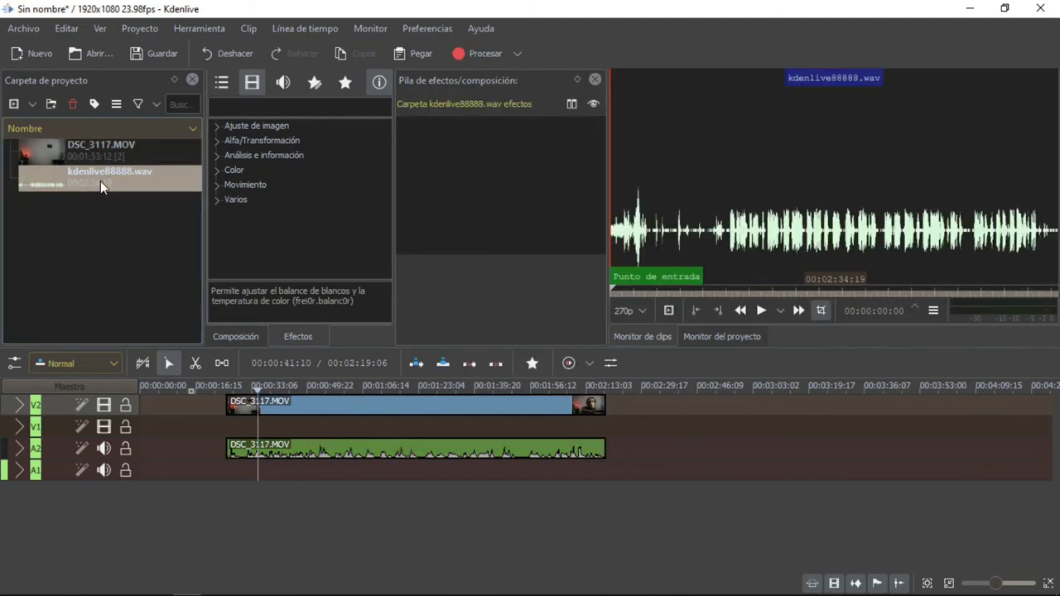
{"action": "left_click_drag", "start_coordinate": [100, 180], "coordinate": [295, 472]}
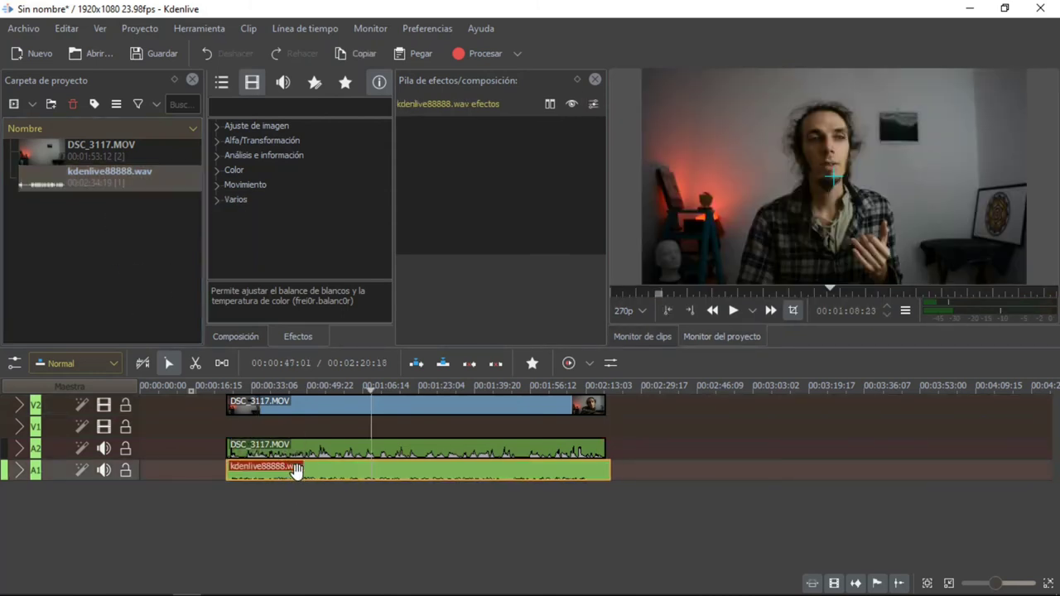
{"action": "right_click", "coordinate": [305, 445]}
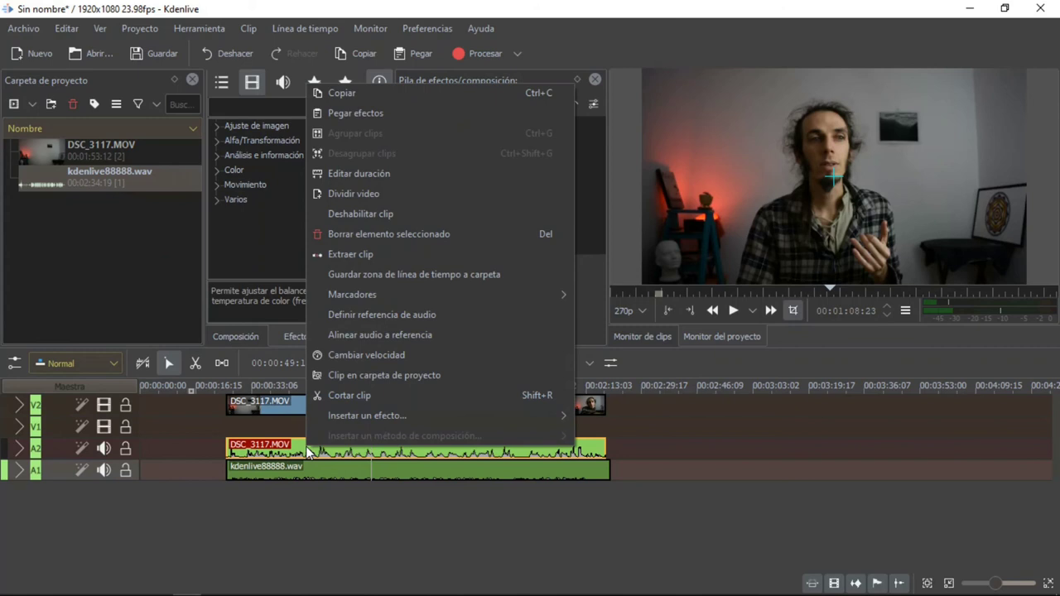
{"action": "left_click", "coordinate": [417, 315]}
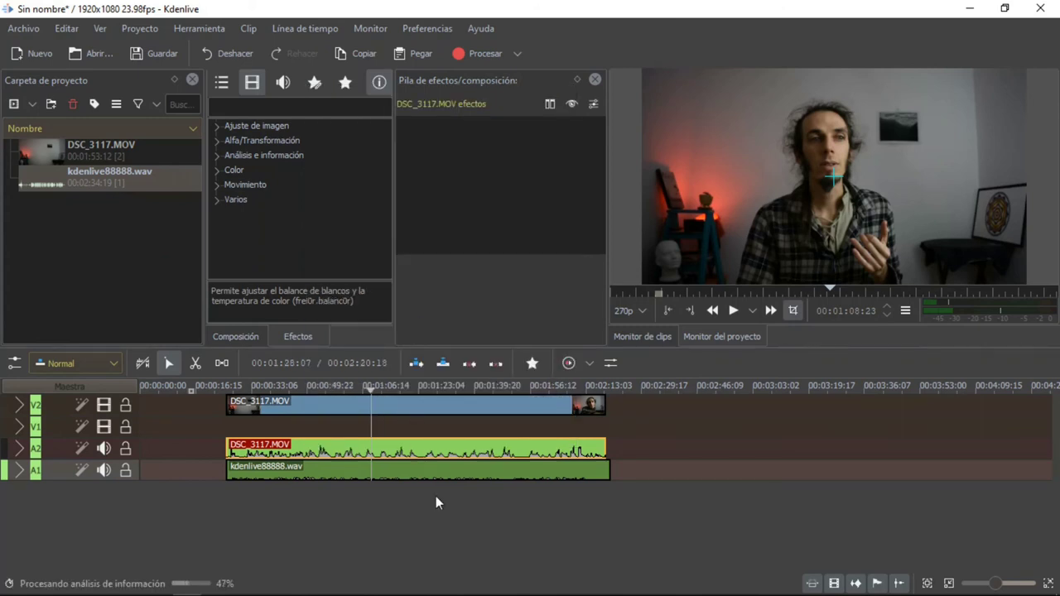
{"action": "left_click", "coordinate": [344, 472]}
{"action": "right_click", "coordinate": [344, 472]}
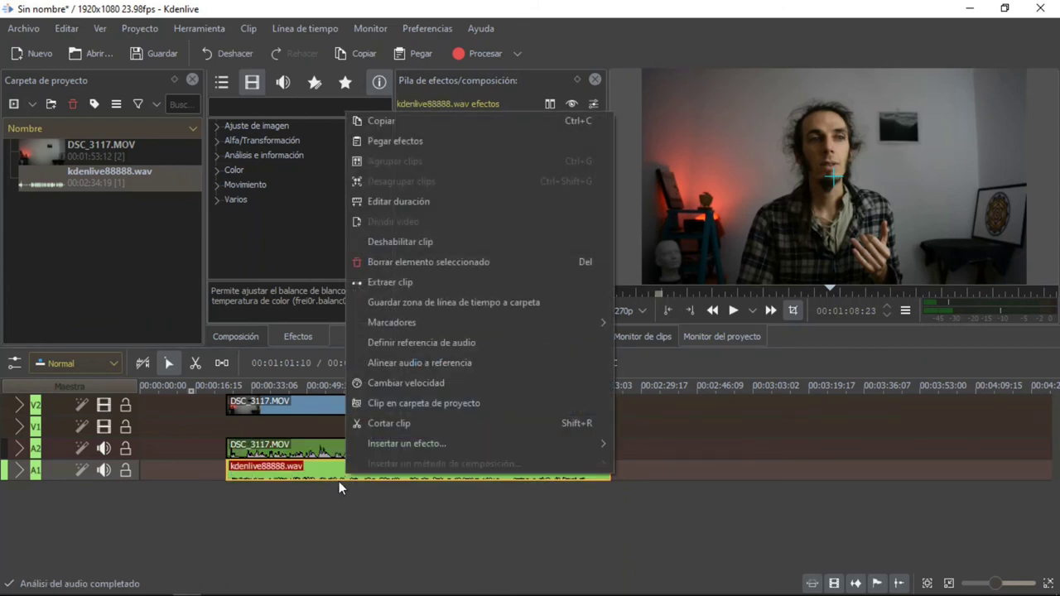
{"action": "left_click", "coordinate": [427, 365]}
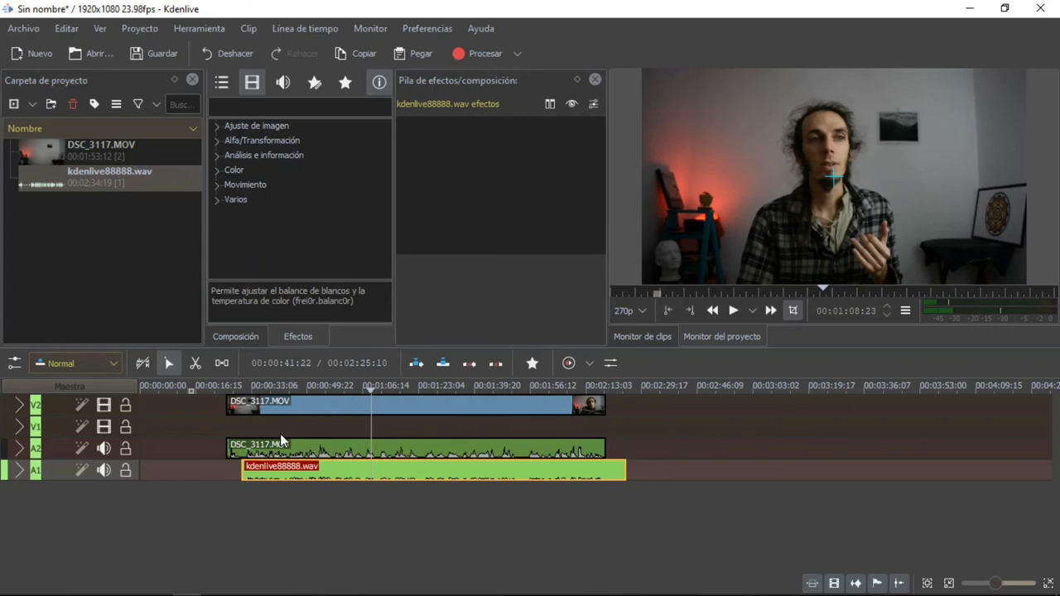
Play the timeline from about 29 s, muting and unmuting track A2 to compare the cleaned and original audio
{"action": "left_click", "coordinate": [398, 454]}
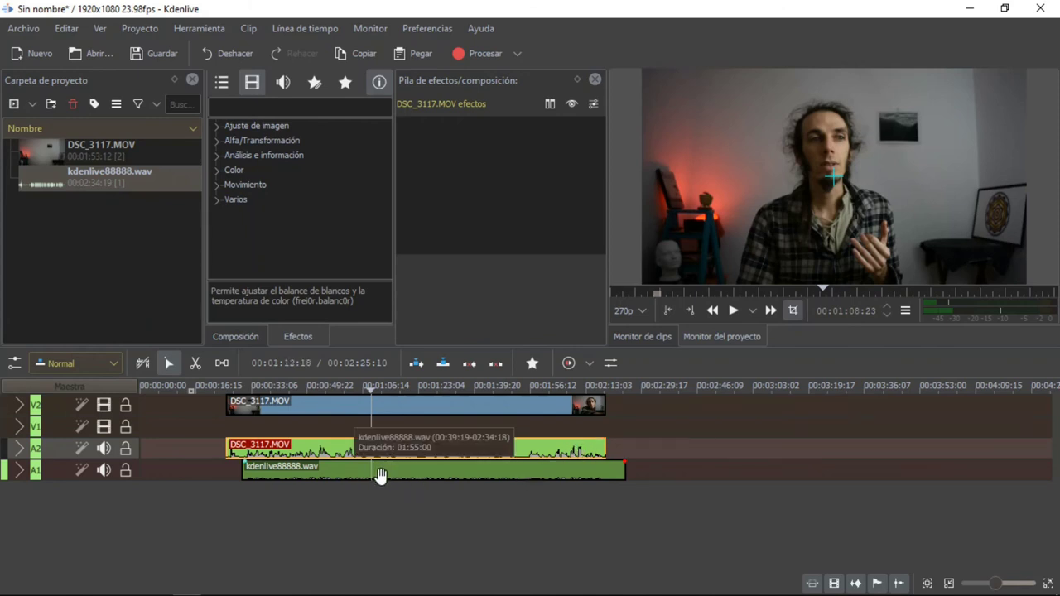
{"action": "left_click", "coordinate": [344, 474]}
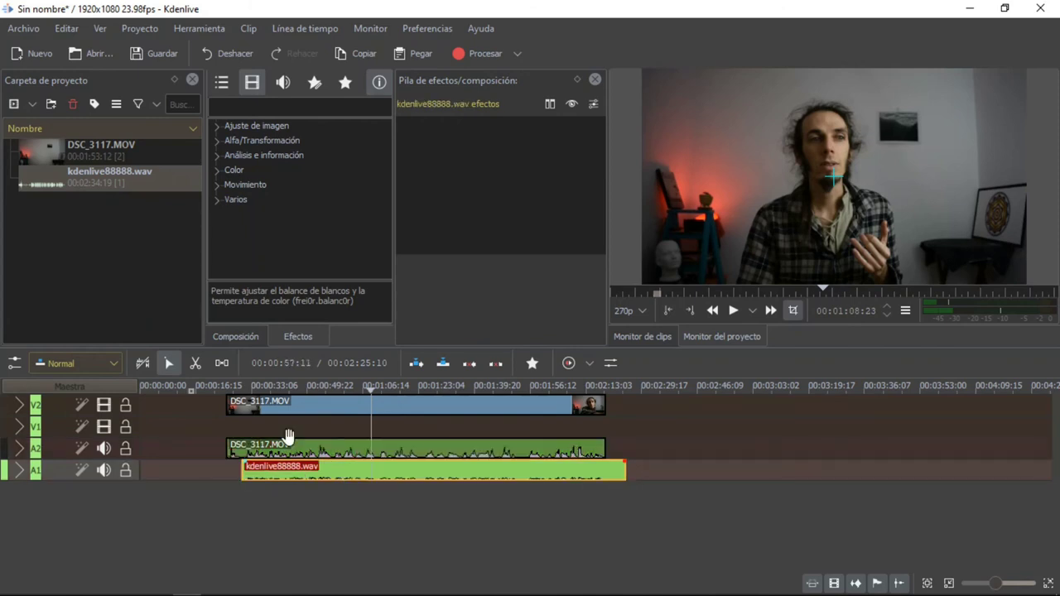
{"action": "left_click", "coordinate": [246, 387]}
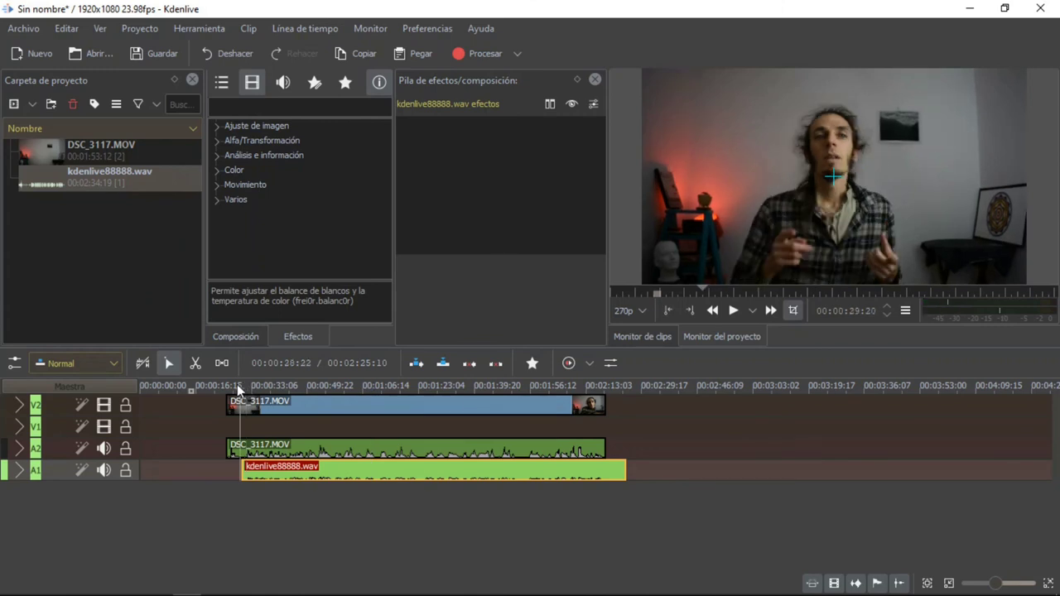
{"action": "key", "text": "space"}
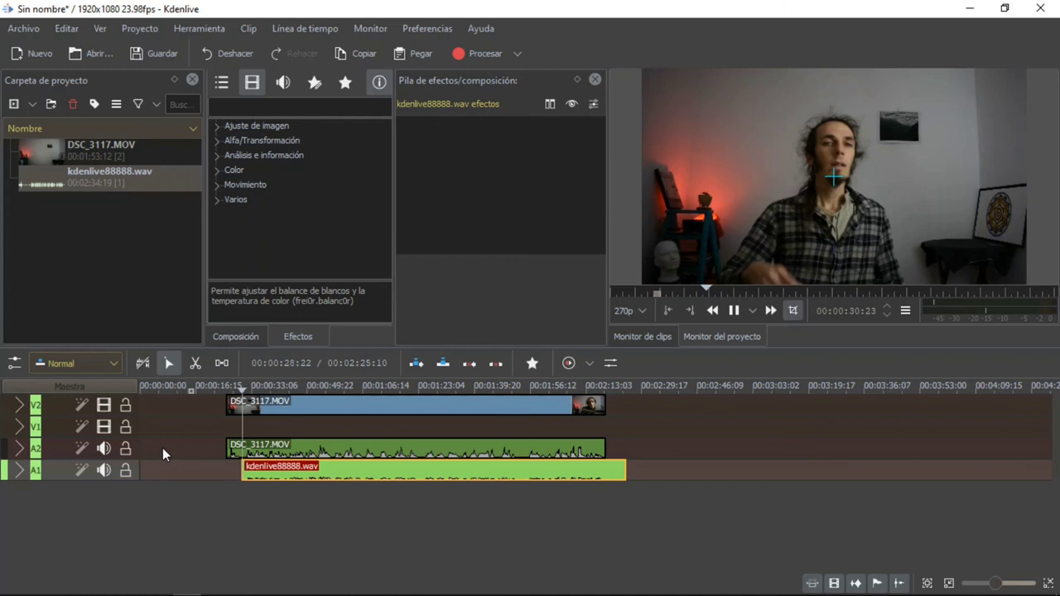
{"action": "left_click", "coordinate": [104, 448]}
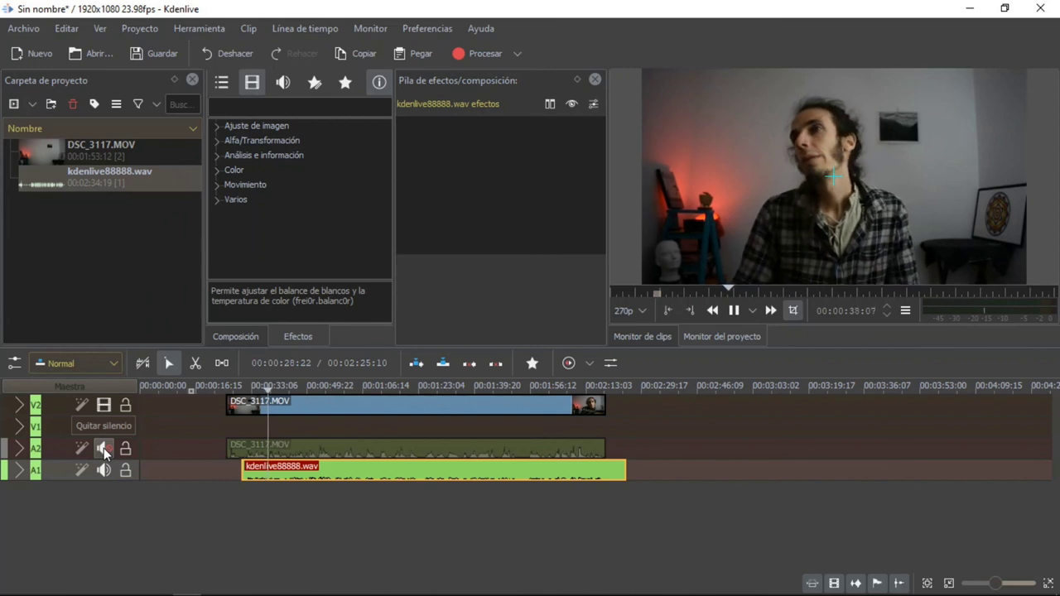
{"action": "left_click", "coordinate": [104, 448]}
{"action": "key", "text": "space"}
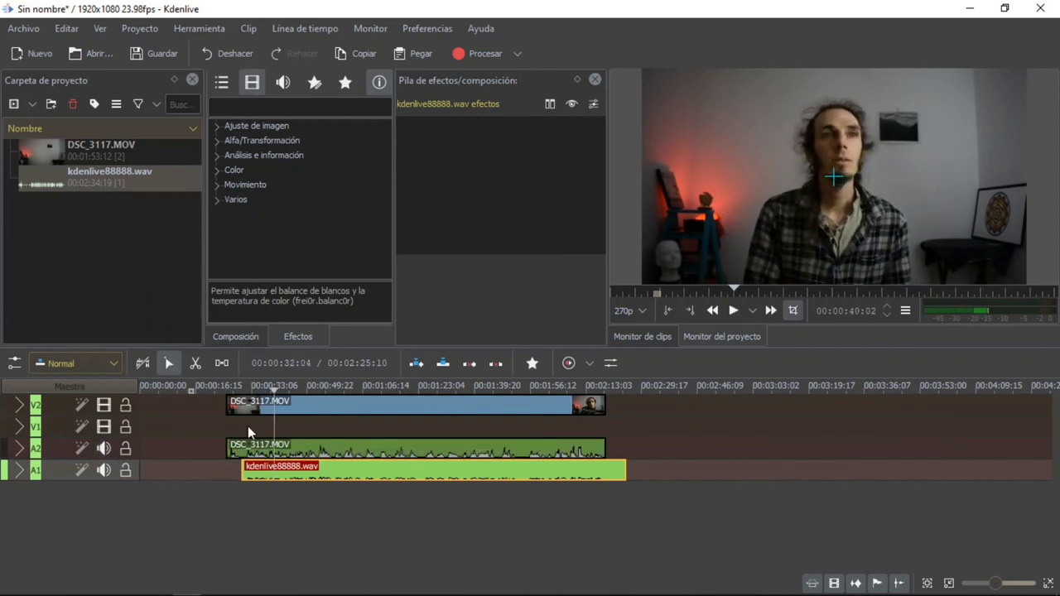
Delete the original DSC_3117.MOV audio from track A2 and group its video on V2 with the kdenlive88888.wav clip
{"action": "left_click", "coordinate": [454, 447]}
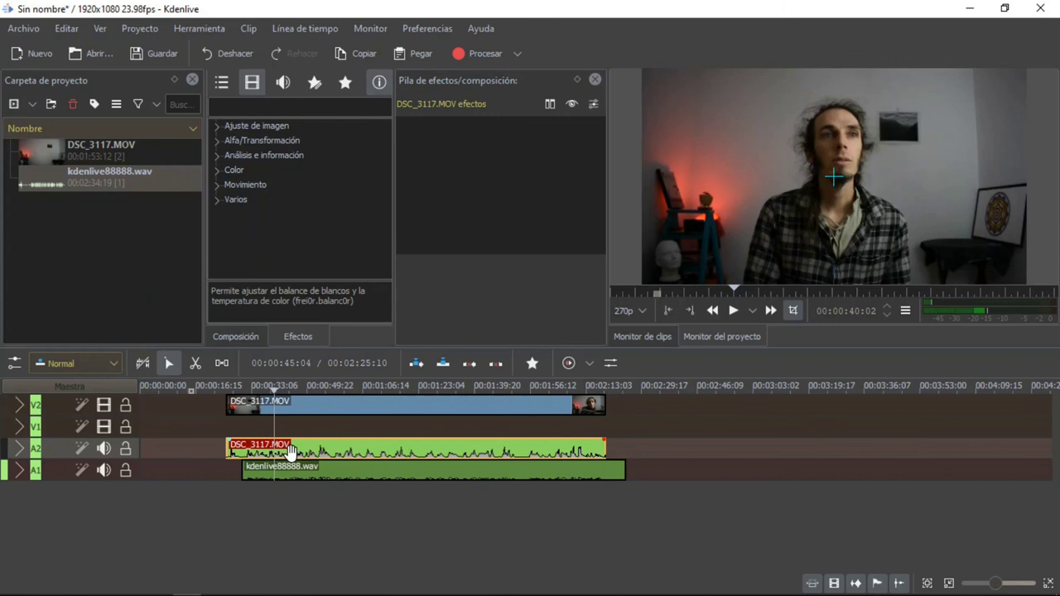
{"action": "key", "text": "Delete"}
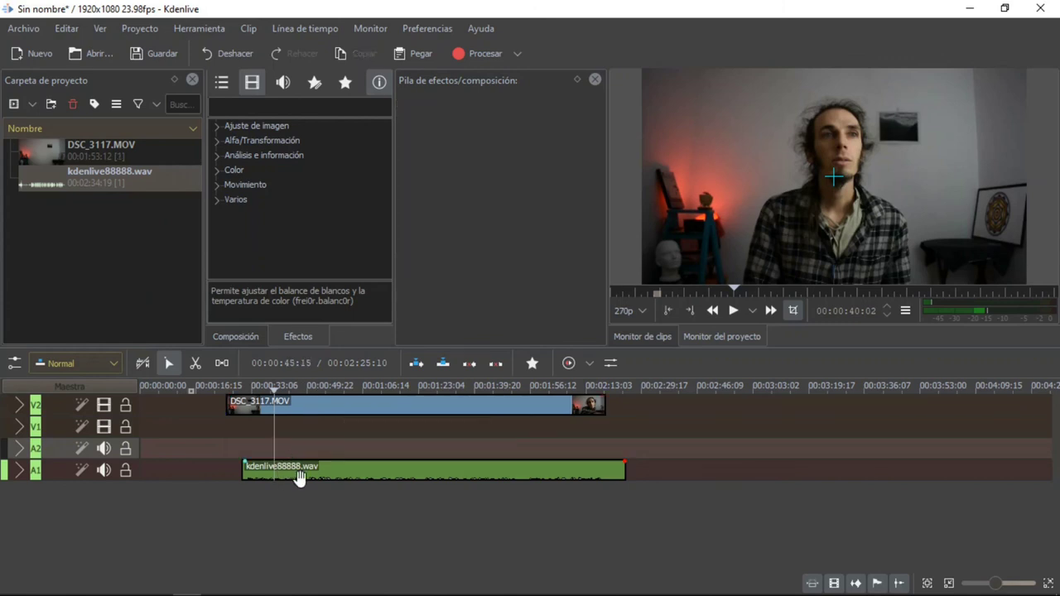
{"action": "left_click", "coordinate": [326, 470]}
{"action": "left_click", "coordinate": [352, 404]}
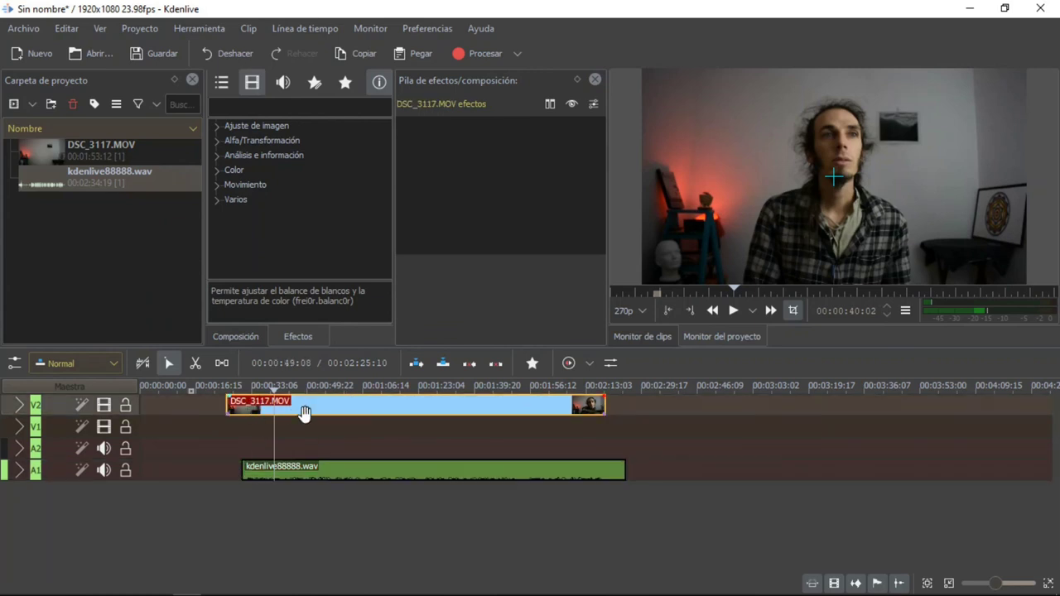
{"action": "left_click", "coordinate": [406, 473]}
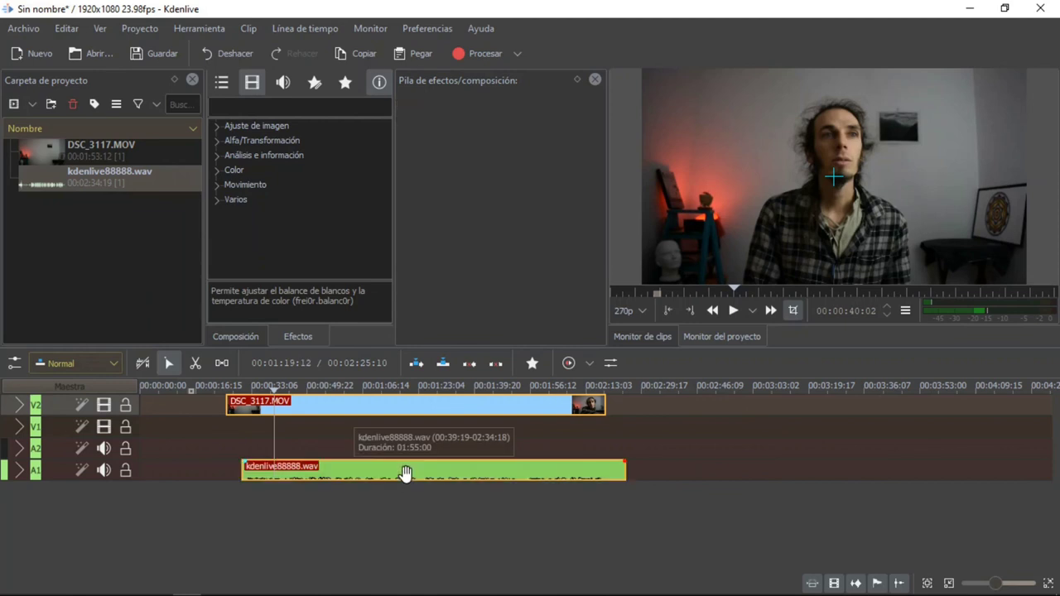
{"action": "right_click", "coordinate": [381, 409]}
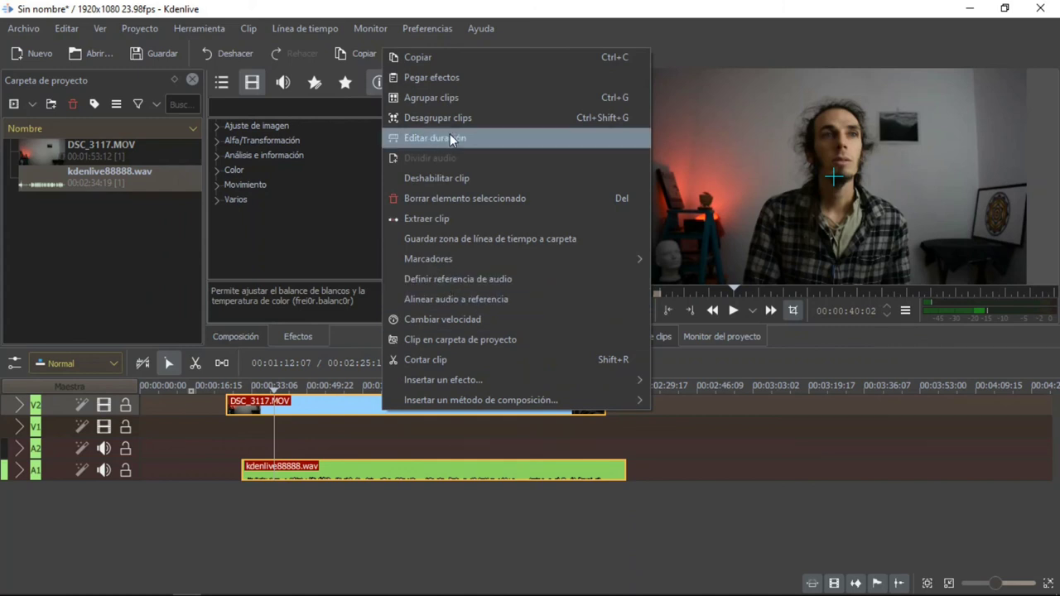
{"action": "left_click", "coordinate": [466, 102]}
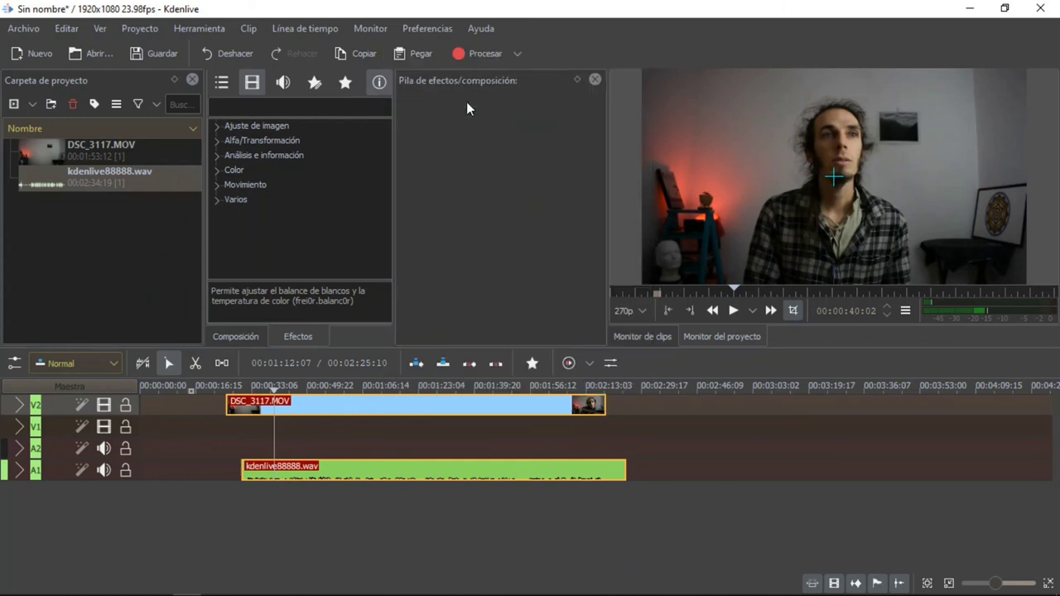
Move the grouped video and audio clips earlier so the video starts about 3 s into the timeline
{"action": "left_click_drag", "start_coordinate": [440, 407], "coordinate": [279, 414]}
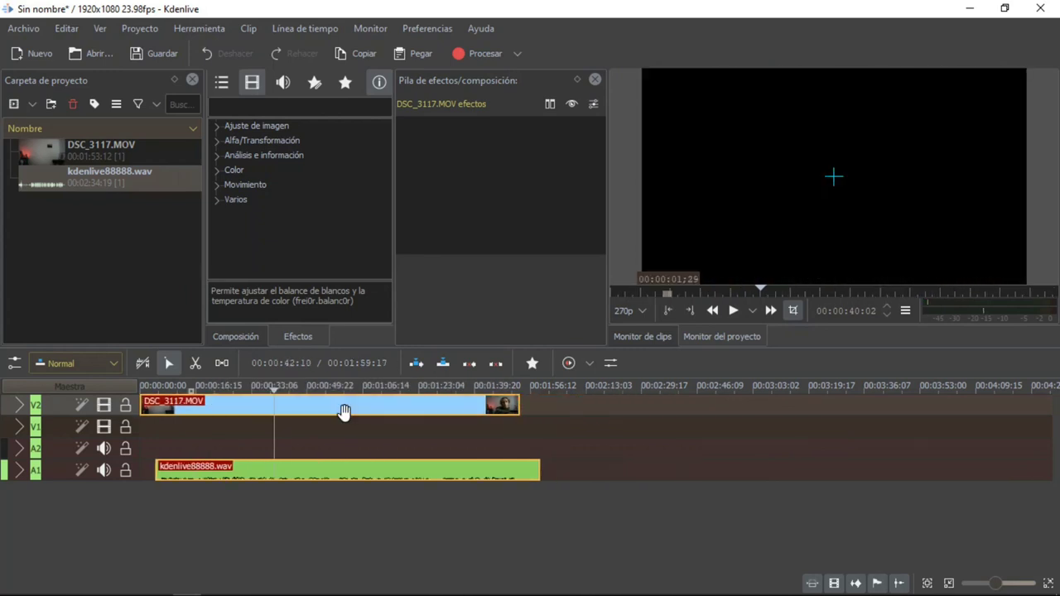
{"action": "mouse_move", "coordinate": [343, 412]}
{"action": "left_mouse_down"}
{"action": "mouse_move", "coordinate": [444, 414]}
{"action": "mouse_move", "coordinate": [475, 427]}
{"action": "mouse_move", "coordinate": [334, 414]}
{"action": "left_mouse_up"}
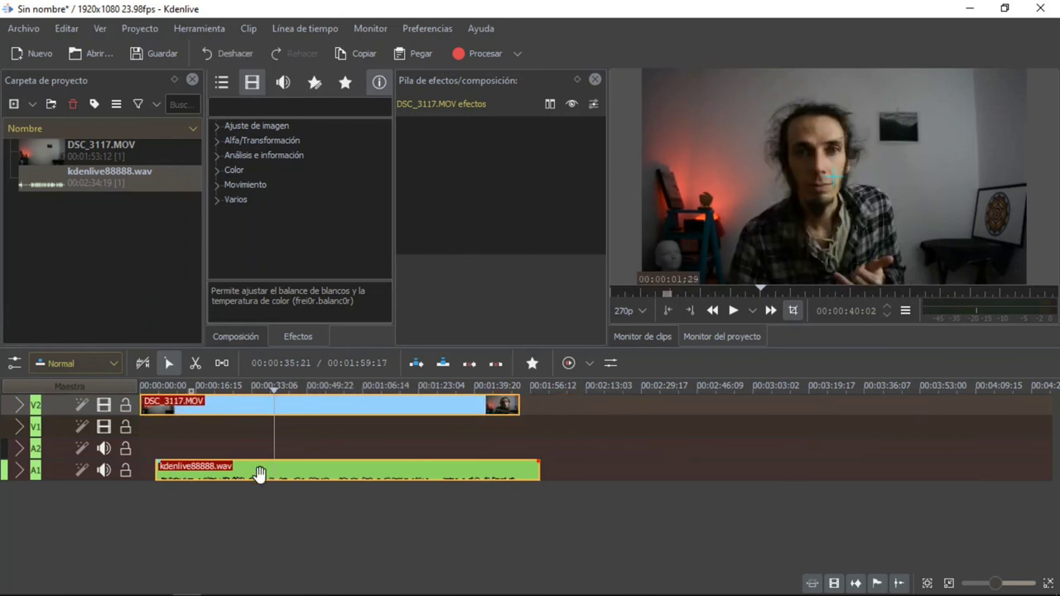
{"action": "key", "text": "ctrl+z"}
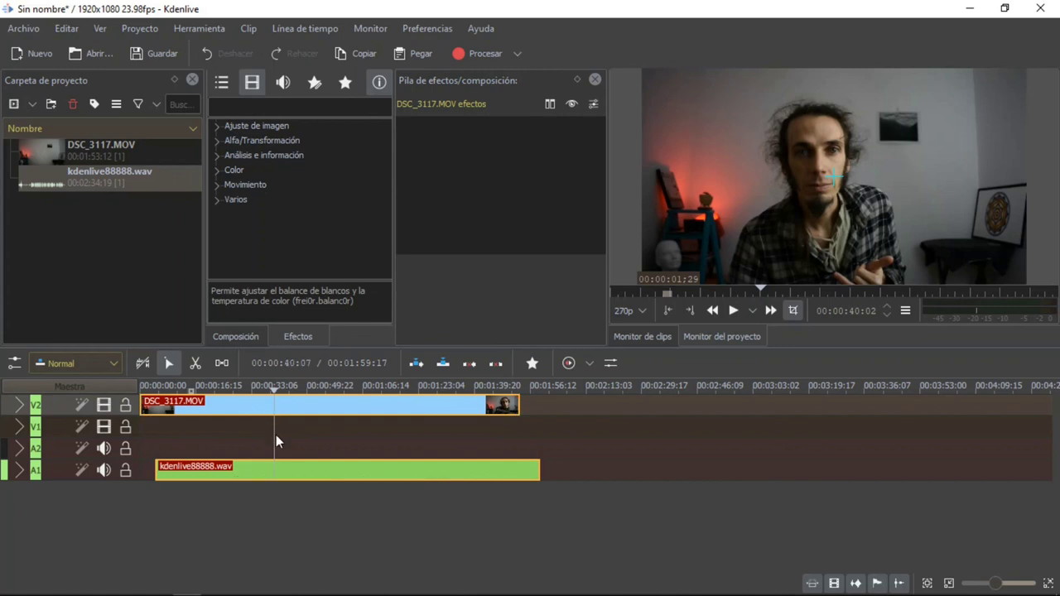
{"action": "left_click_drag", "start_coordinate": [285, 409], "coordinate": [346, 415]}
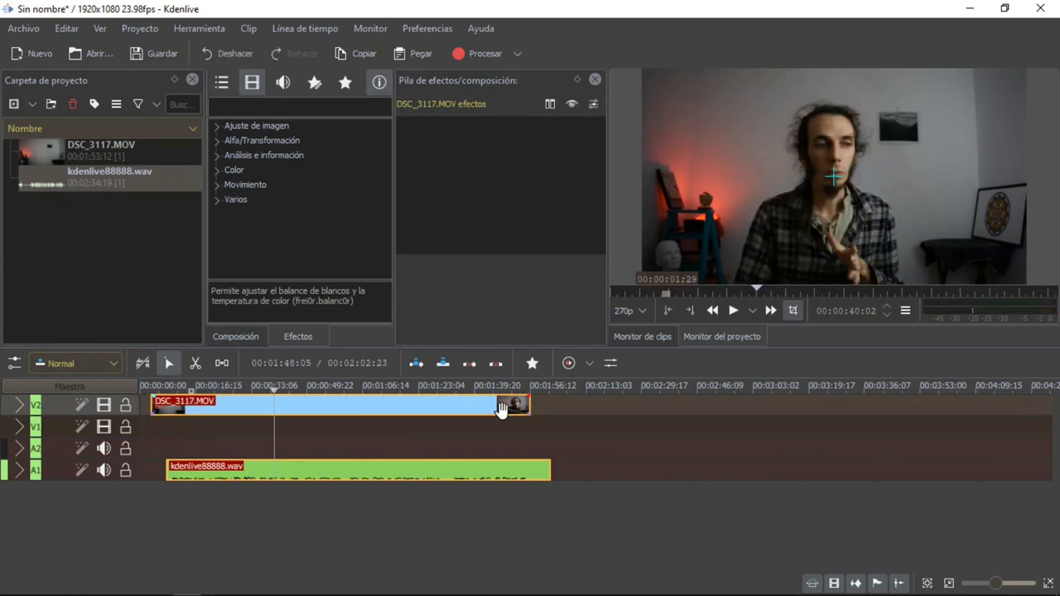